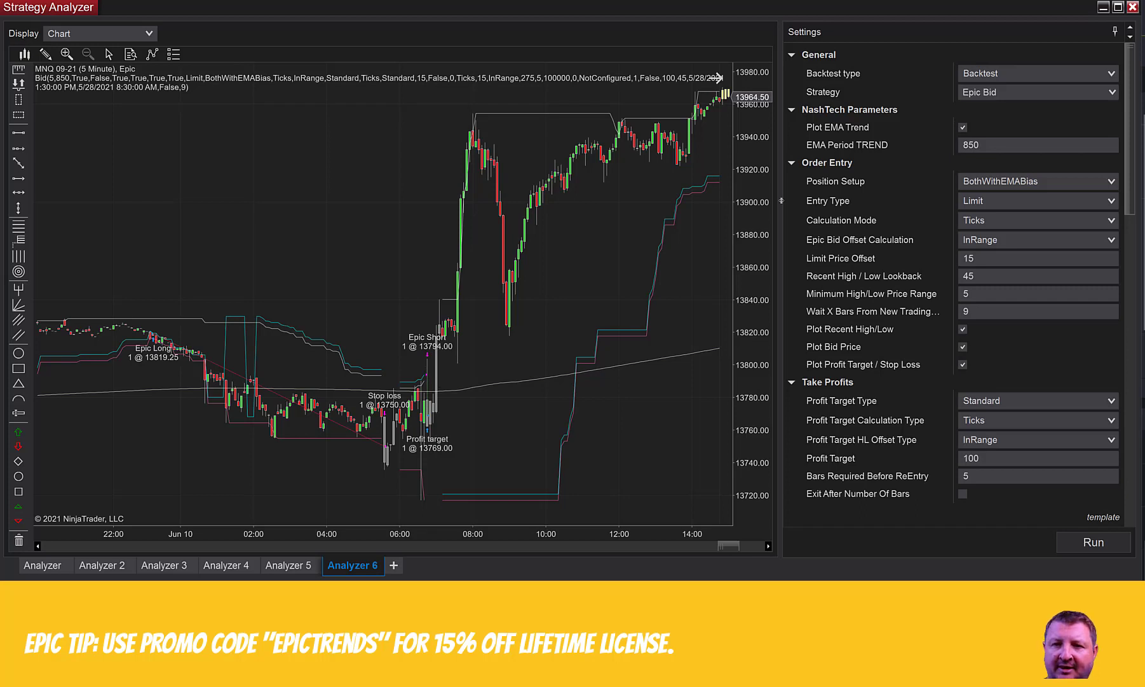
Examine the Epic Bid entries and exits on the backtest chart from June 10 back to May 28.
click(972, 145)
key(Return)
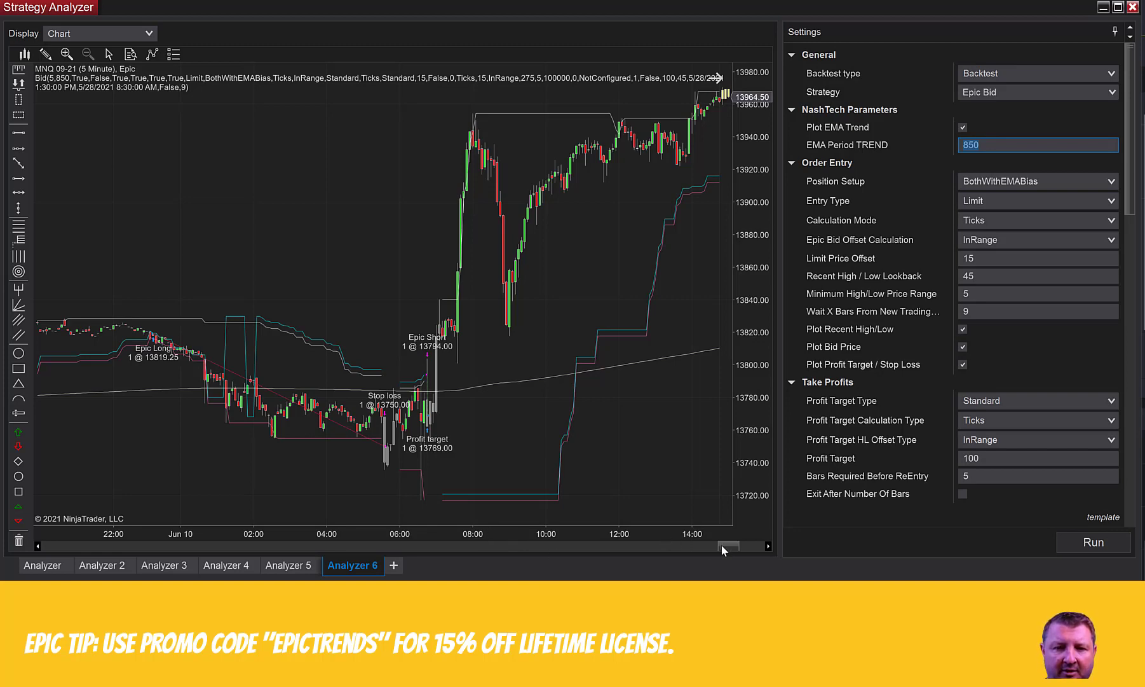
drag(735, 550, 725, 552)
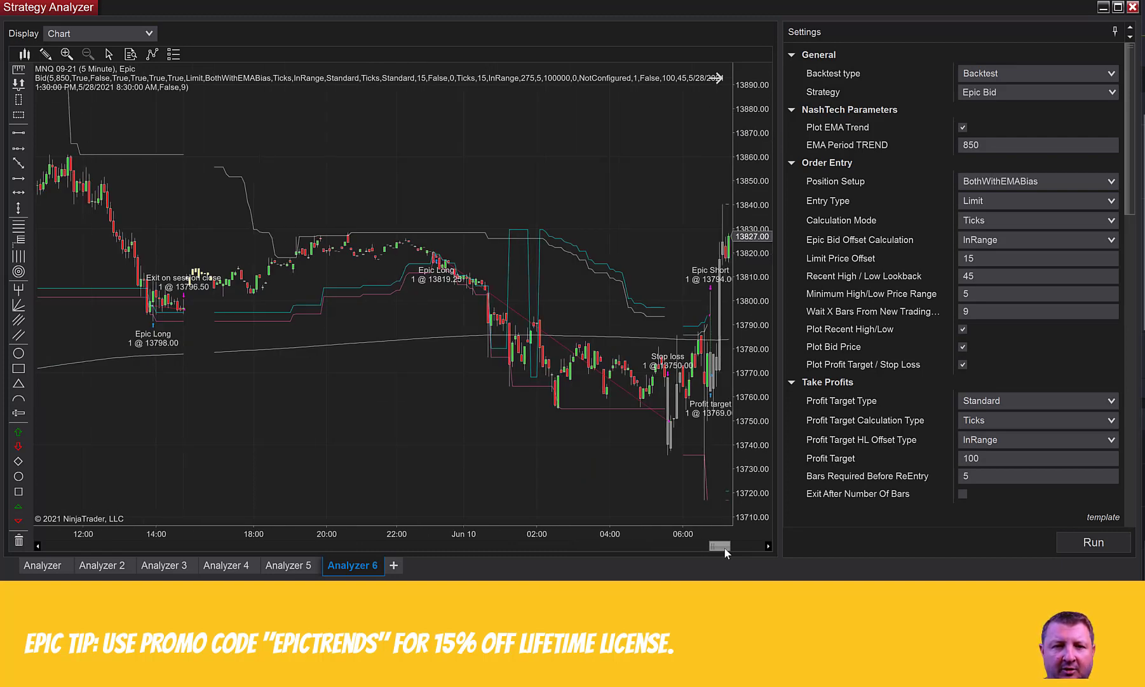
mouse_move(725, 553)
mouse_down()
mouse_move(714, 549)
mouse_move(730, 551)
mouse_up()
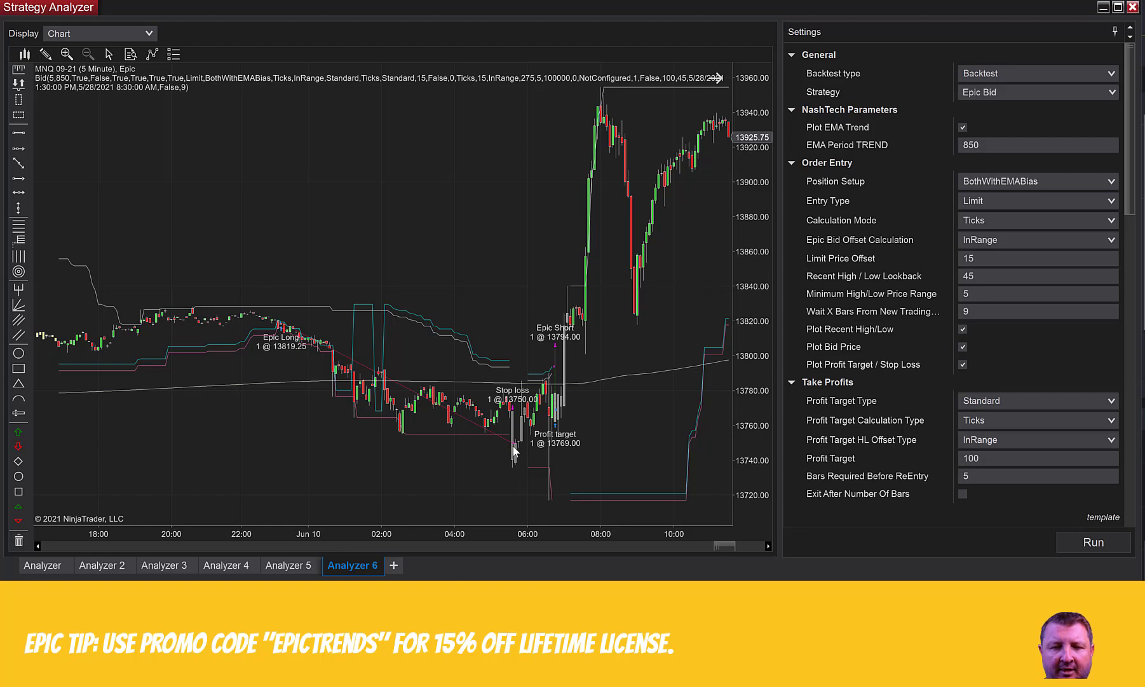
drag(721, 545, 529, 558)
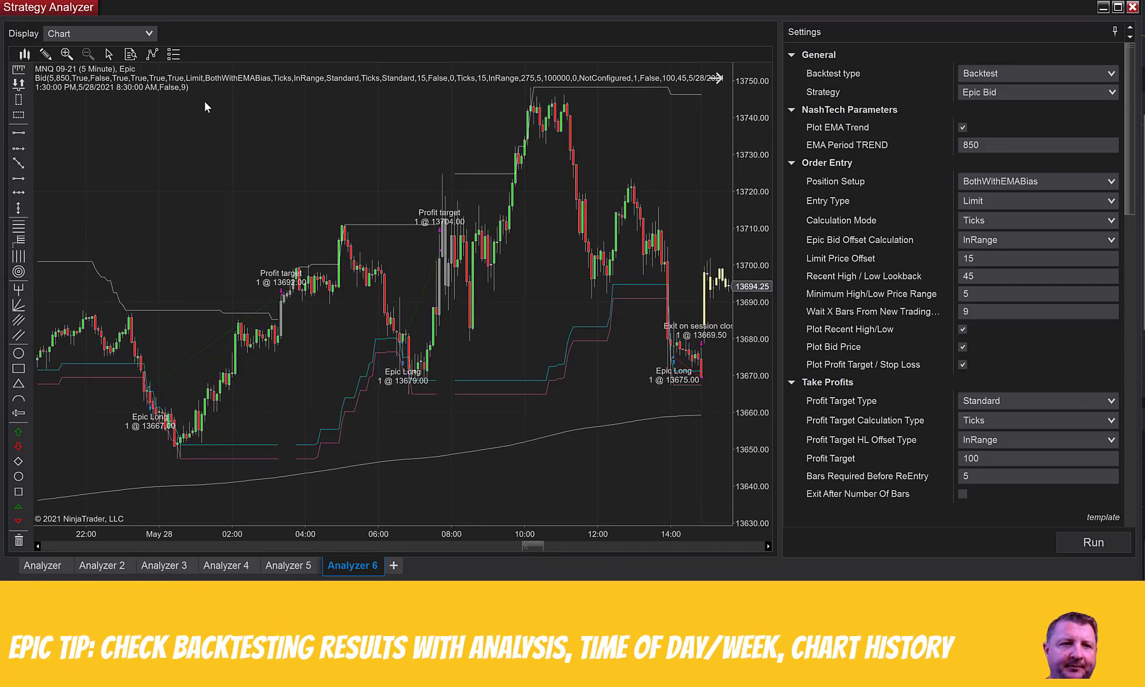
Display the backtest's trades list and widen the Entry name, Exit name and Profit columns.
click(140, 34)
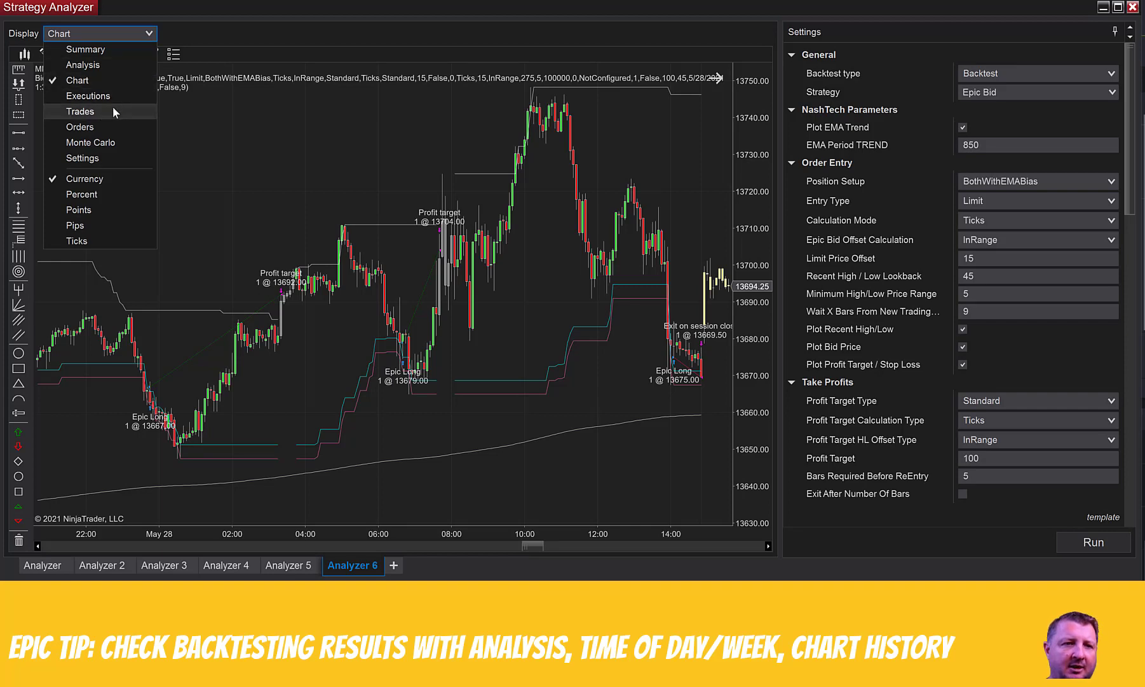
key(Escape)
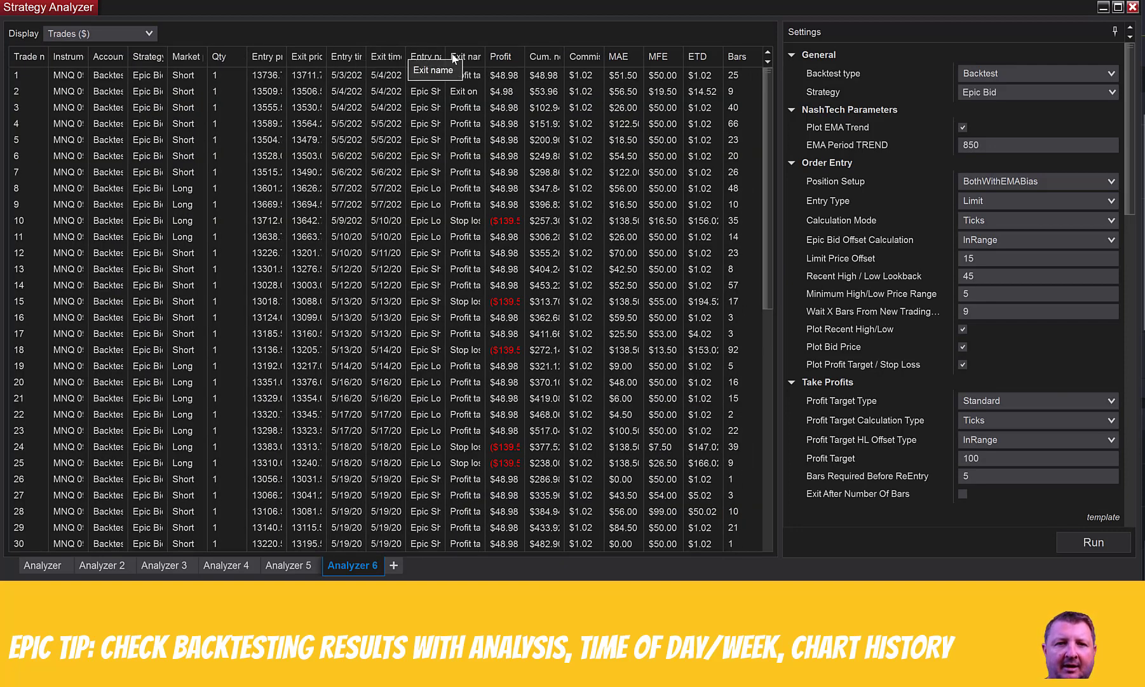
drag(448, 51, 478, 54)
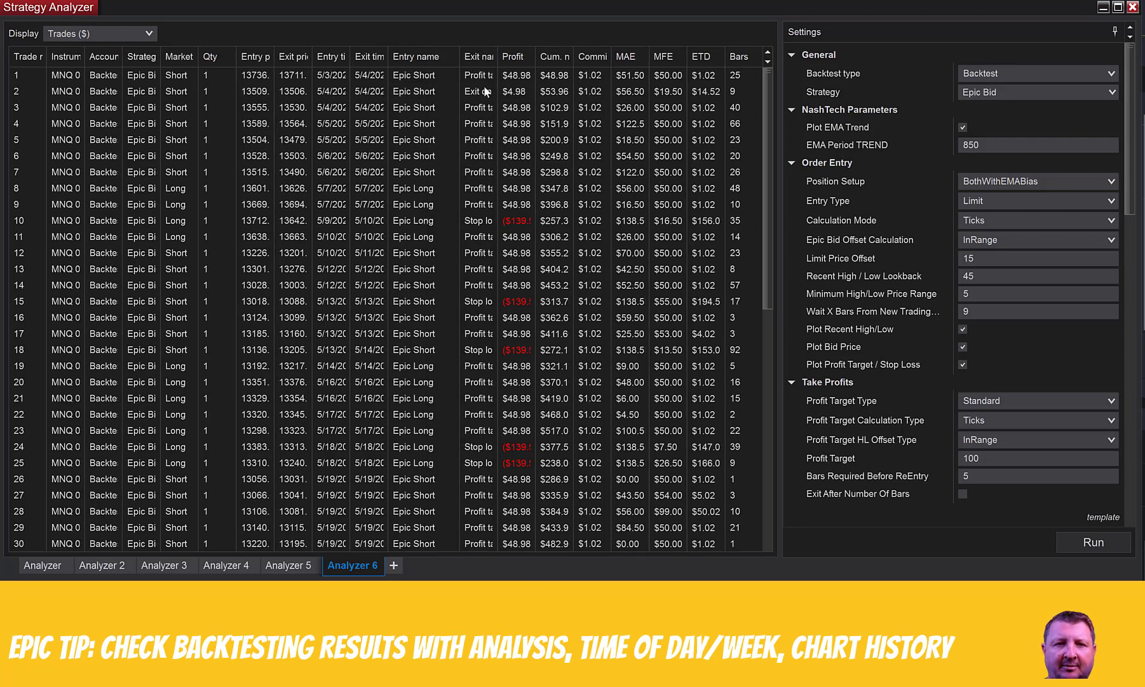
double_click(553, 57)
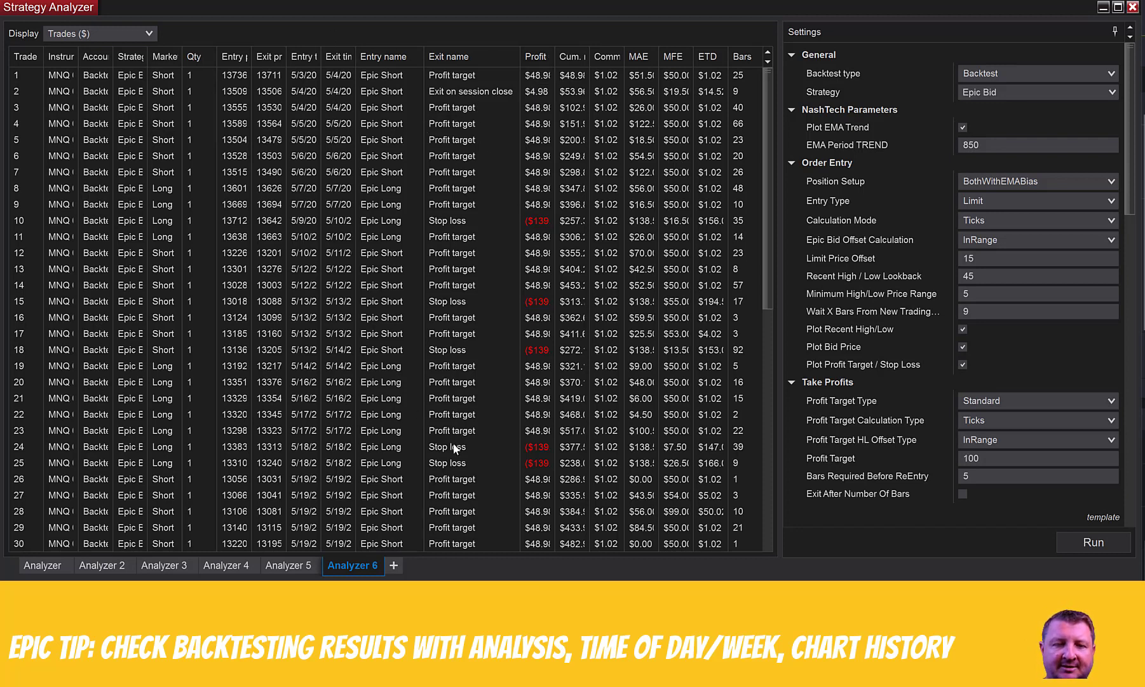
double_click(545, 55)
drag(548, 60, 564, 59)
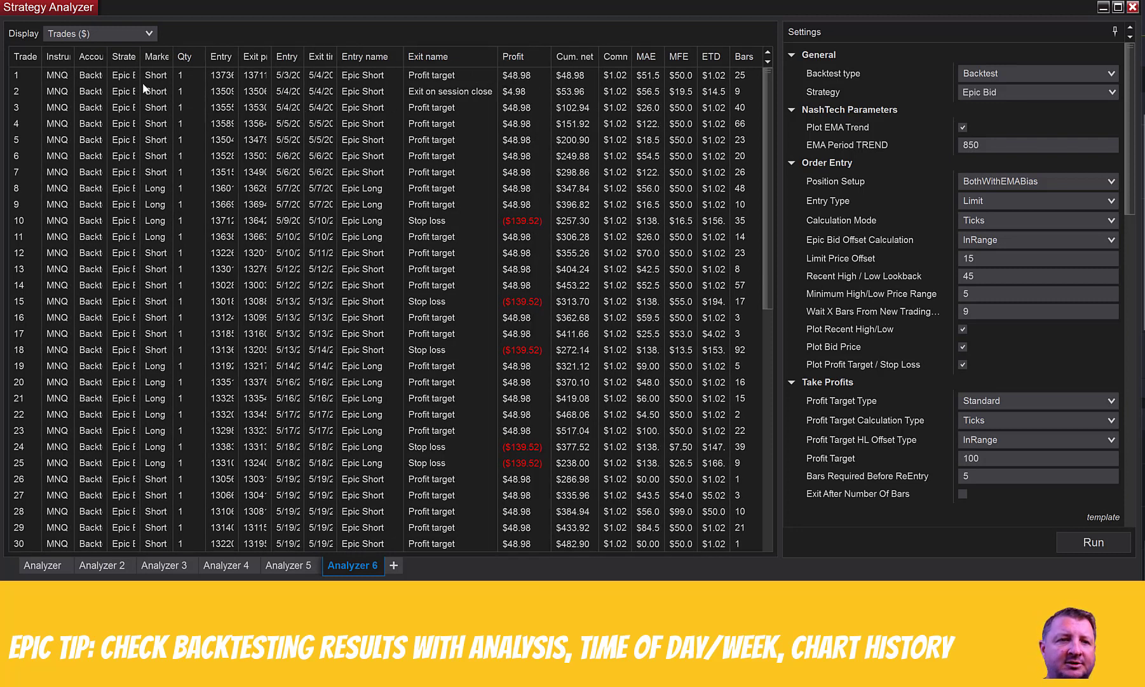
right_click(126, 78)
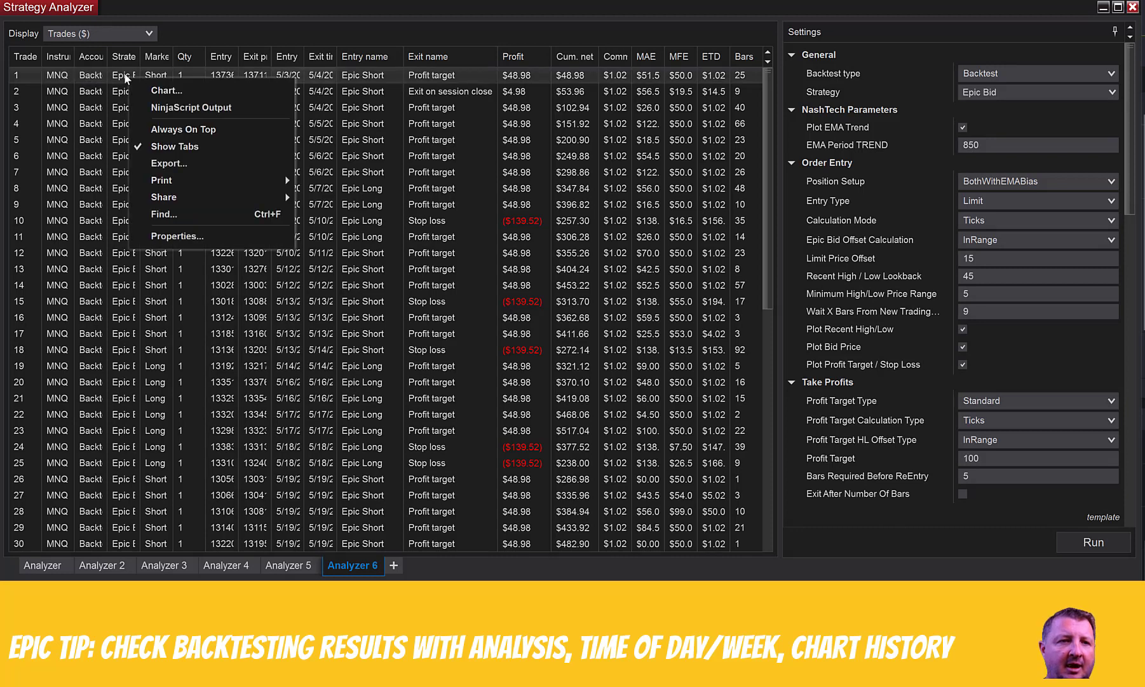
click(180, 164)
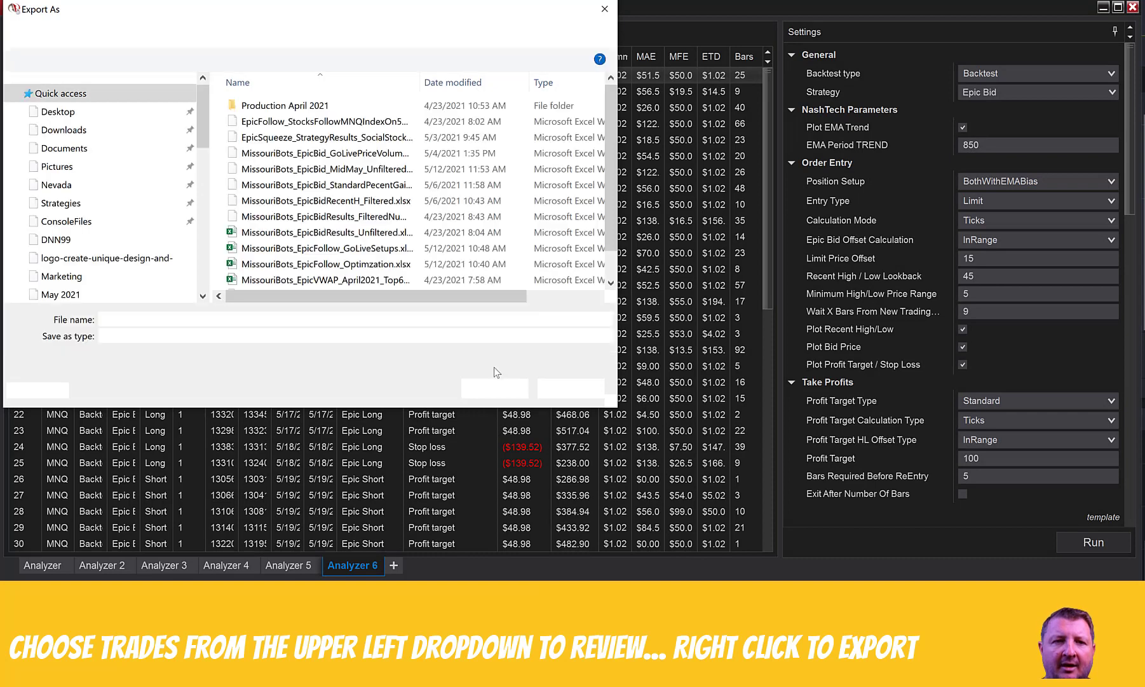
click(561, 388)
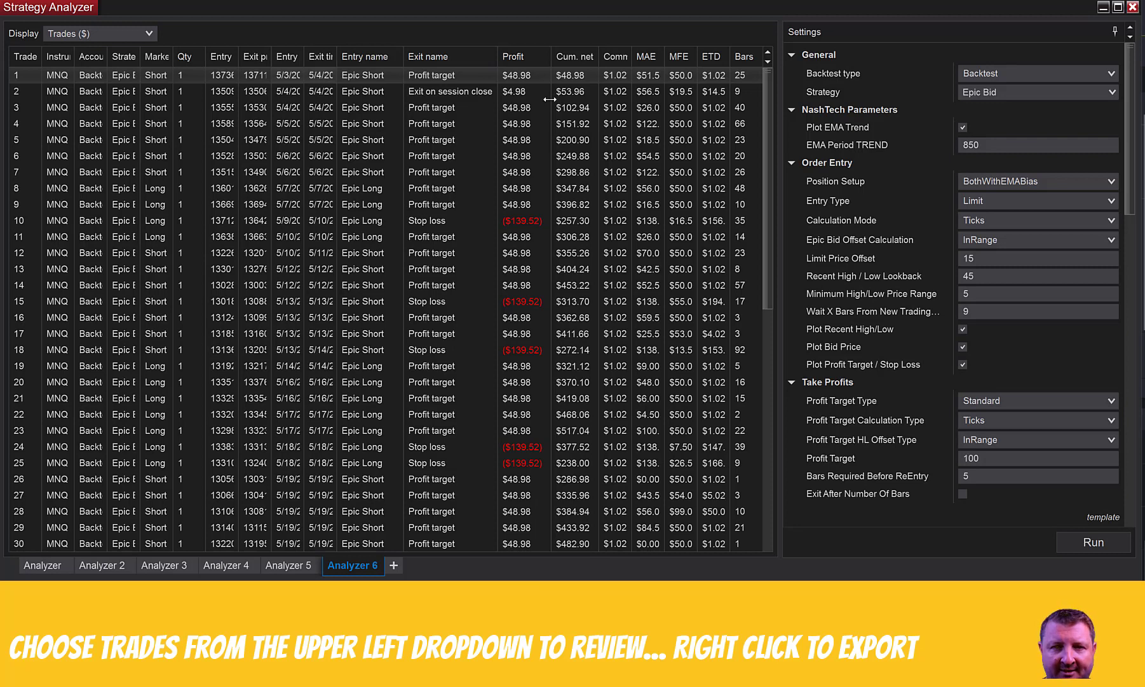
Sort the trades by profit in ascending order so the largest losses come first.
click(519, 59)
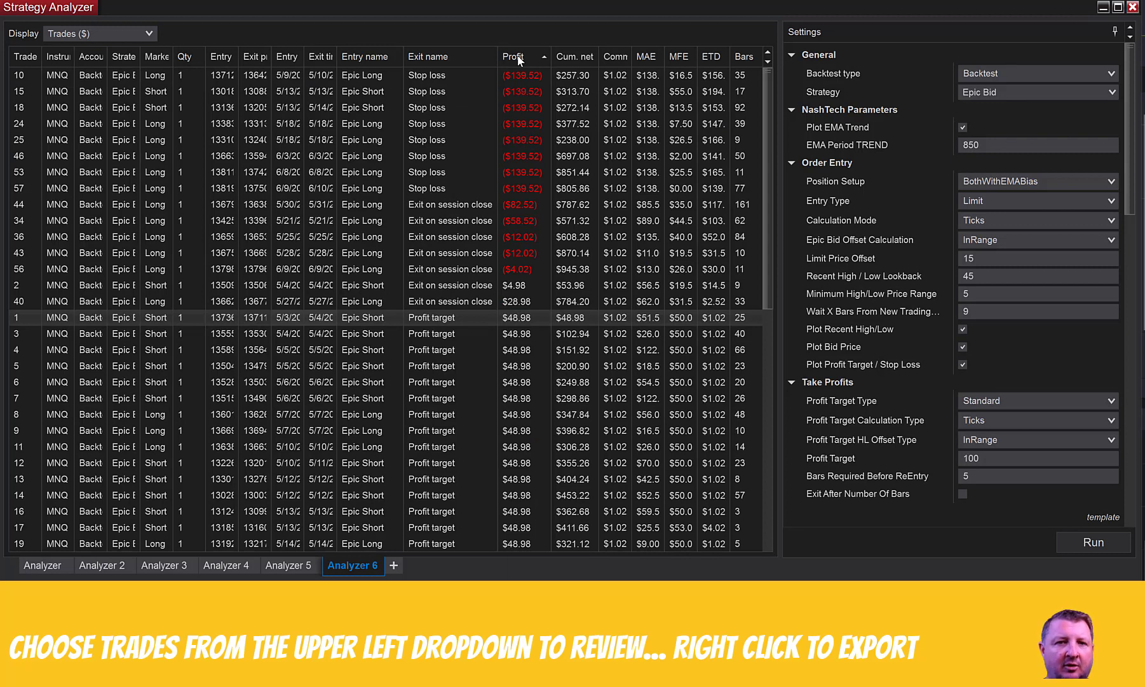
click(528, 89)
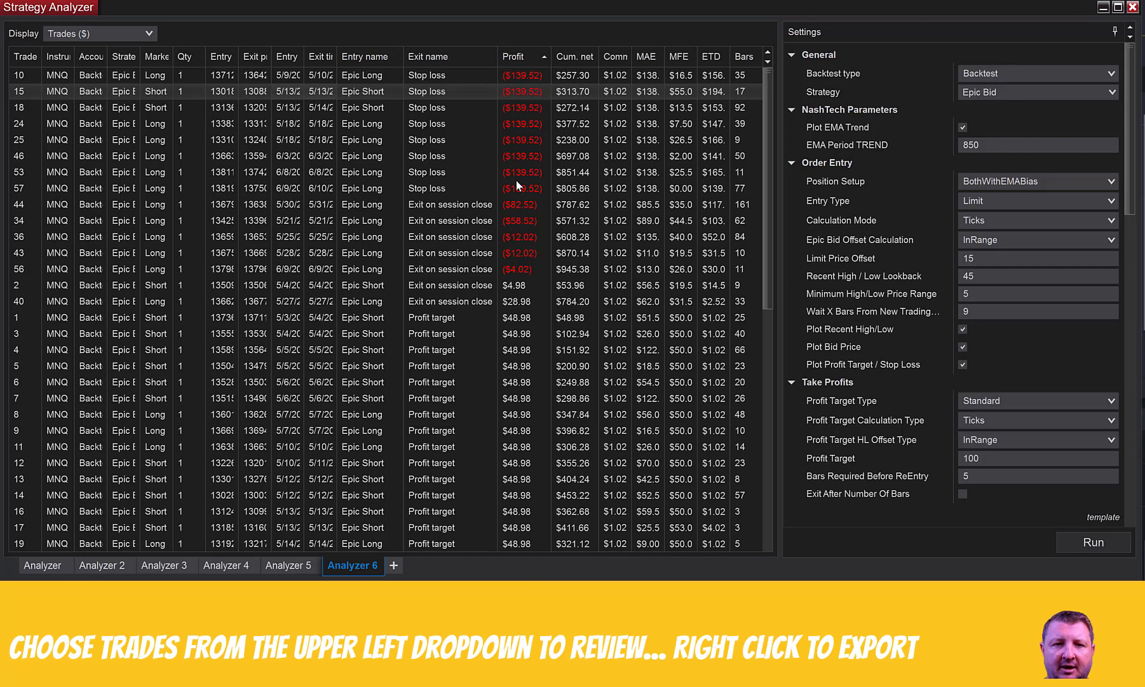
click(520, 58)
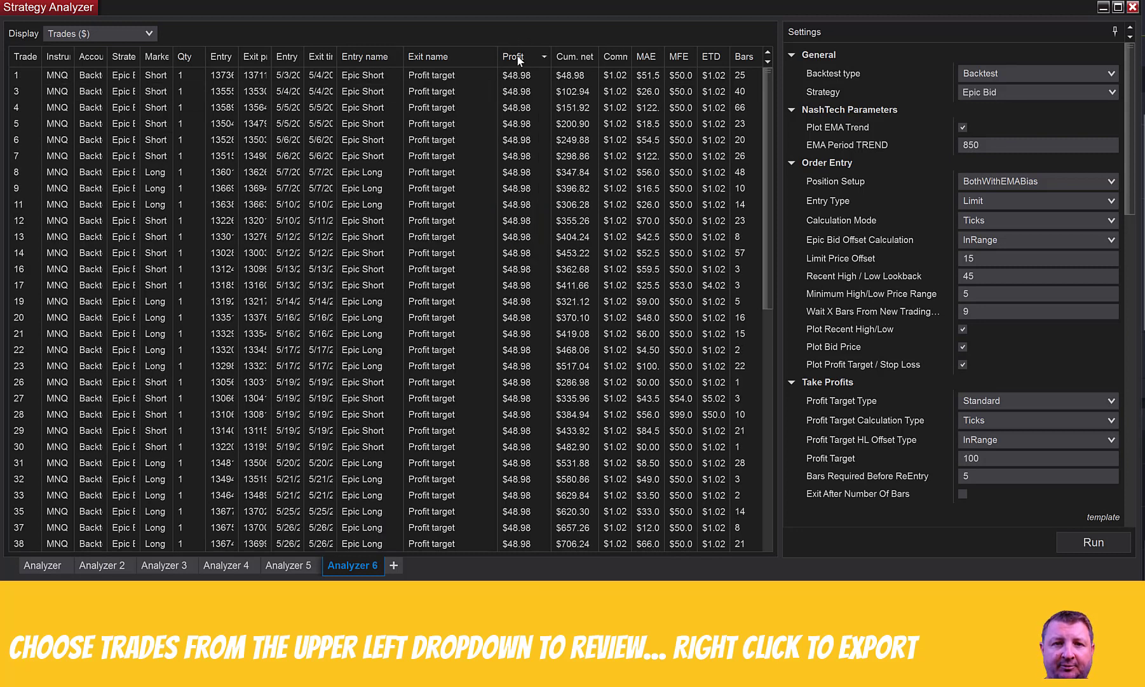
click(520, 58)
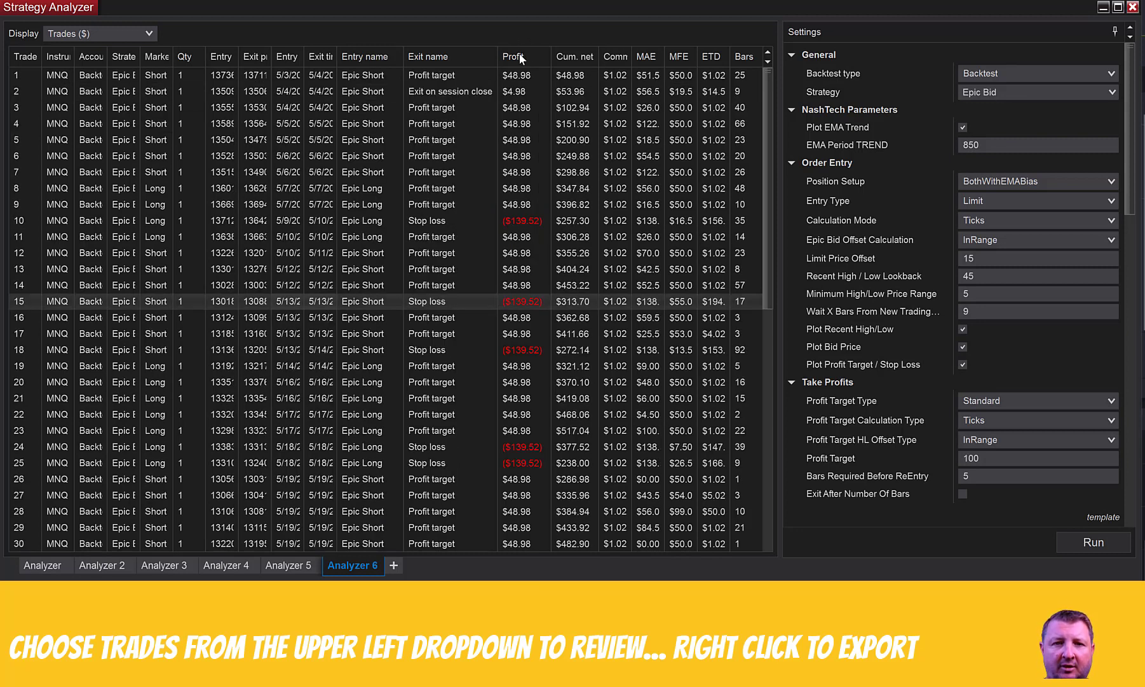
click(516, 58)
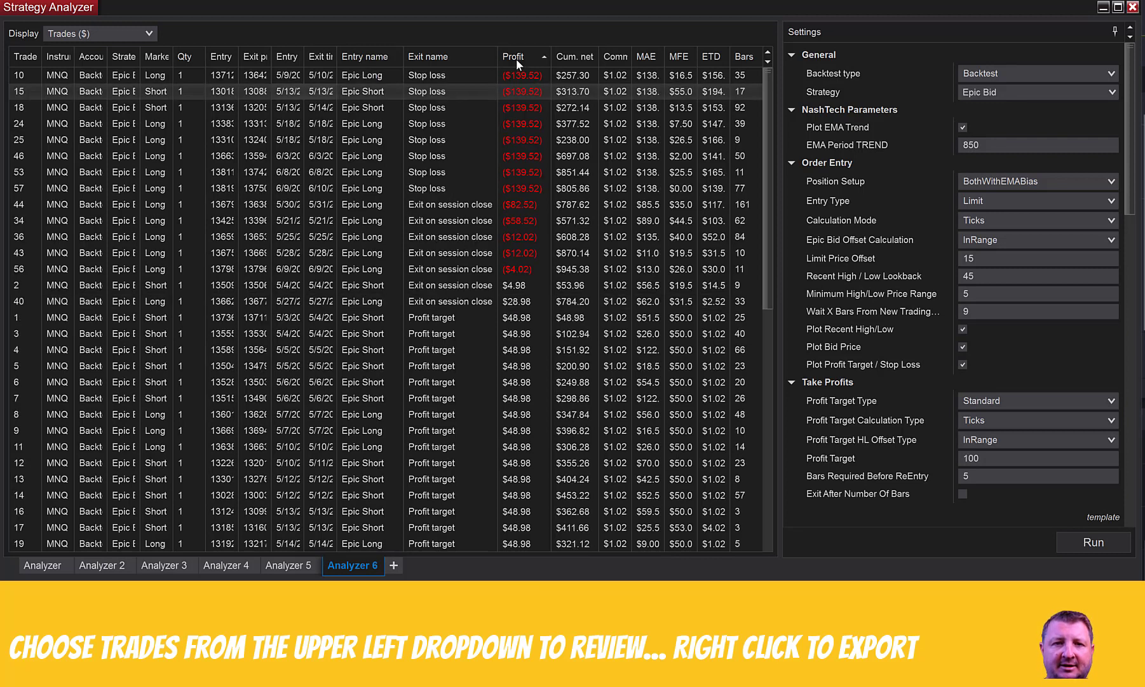
click(287, 56)
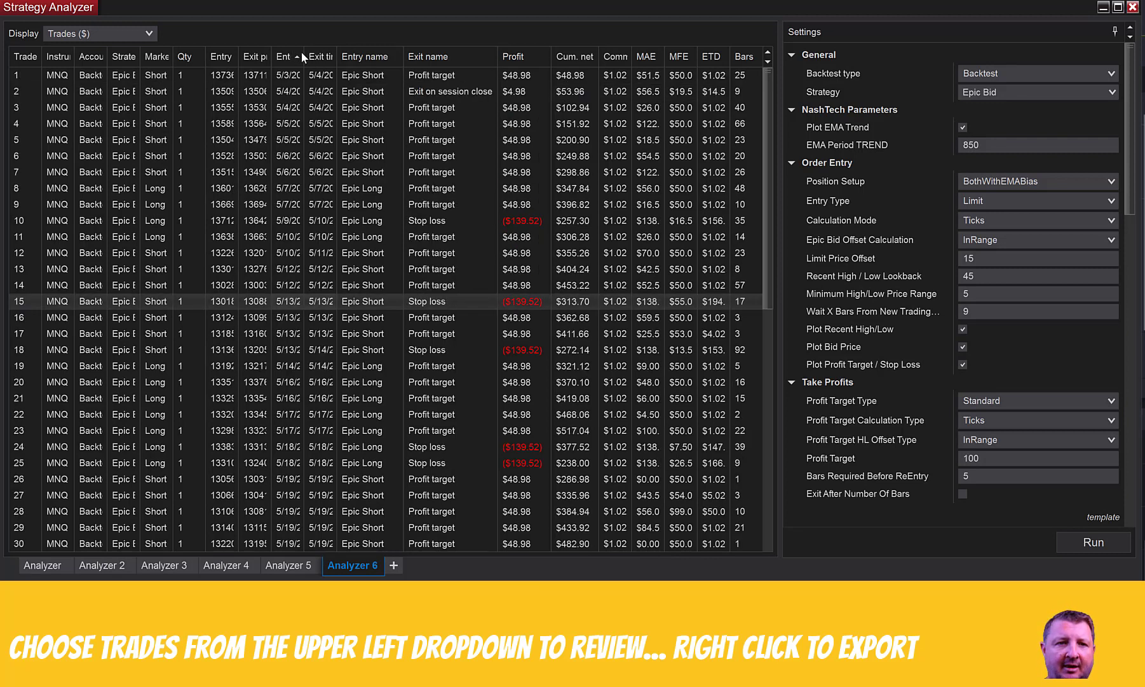
click(525, 57)
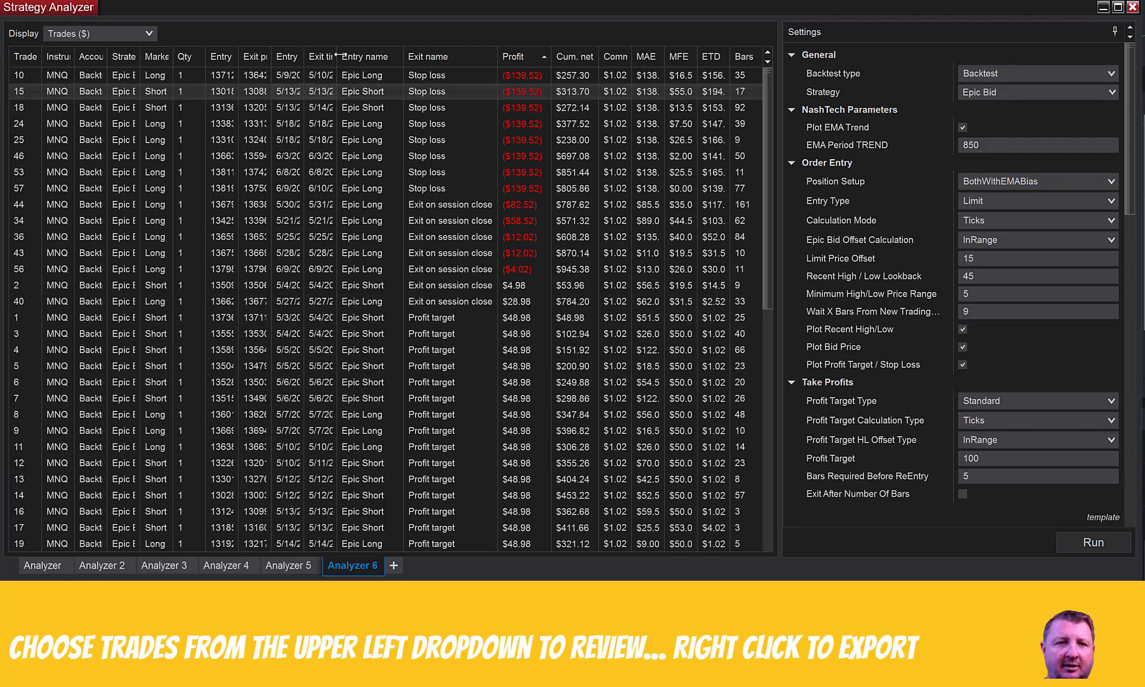
Widen the Entry time and Exit time columns to fit the full dates and times, keeping the ascending profit sort.
double_click(337, 57)
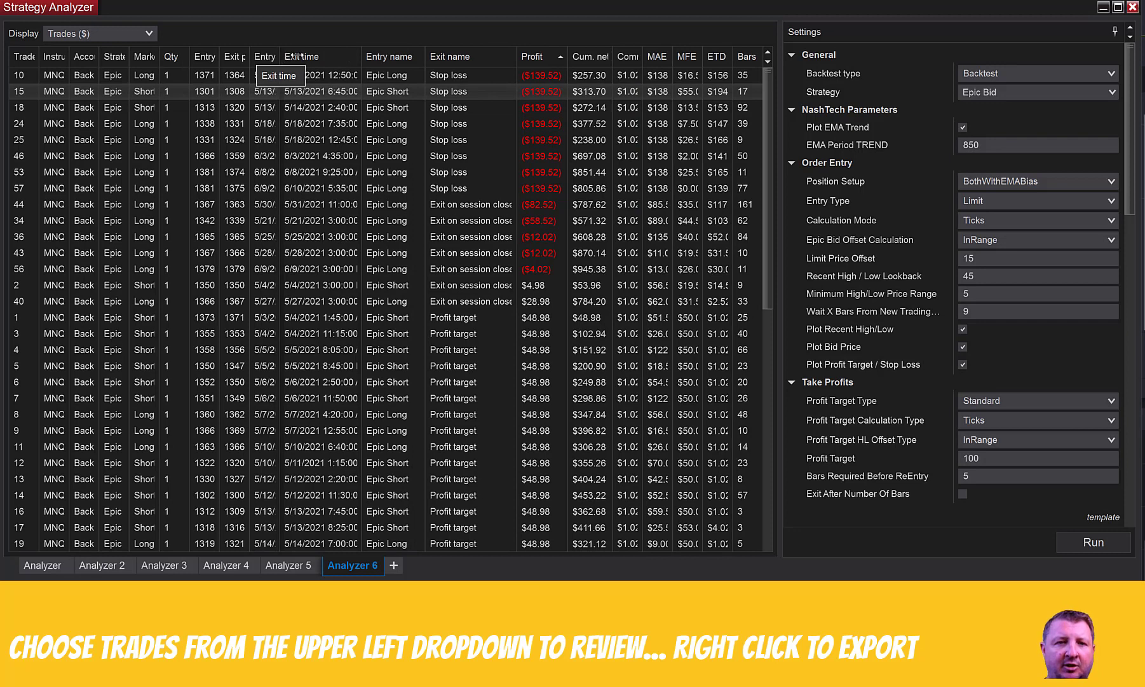
drag(281, 55, 368, 58)
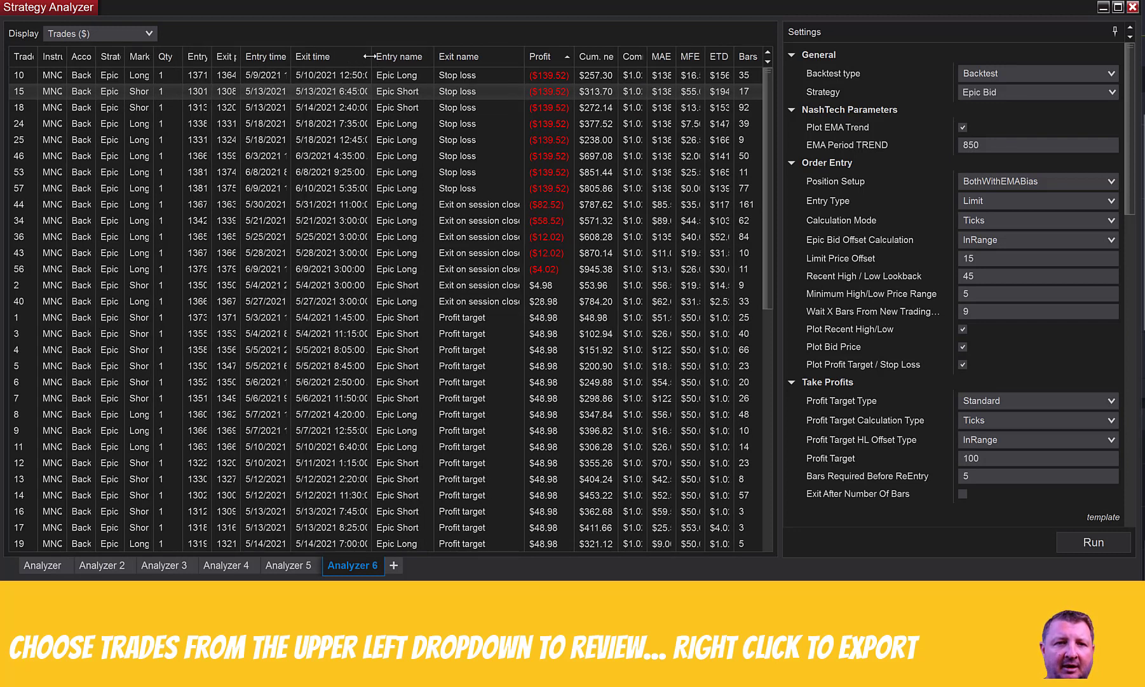
double_click(291, 59)
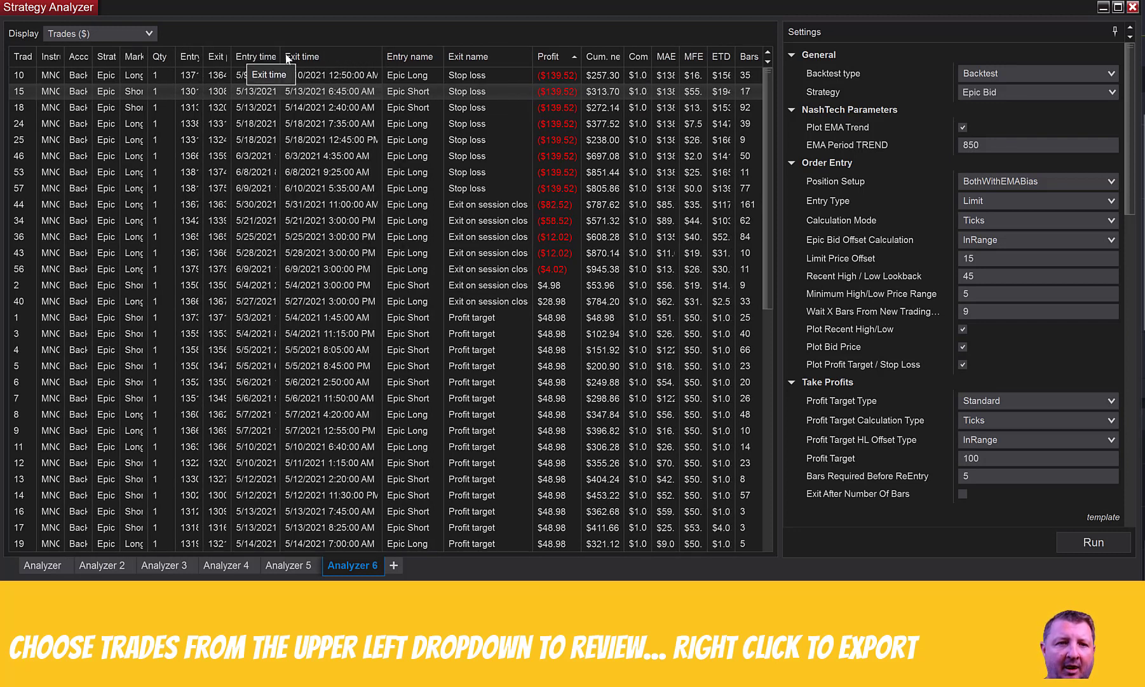
drag(311, 57, 312, 57)
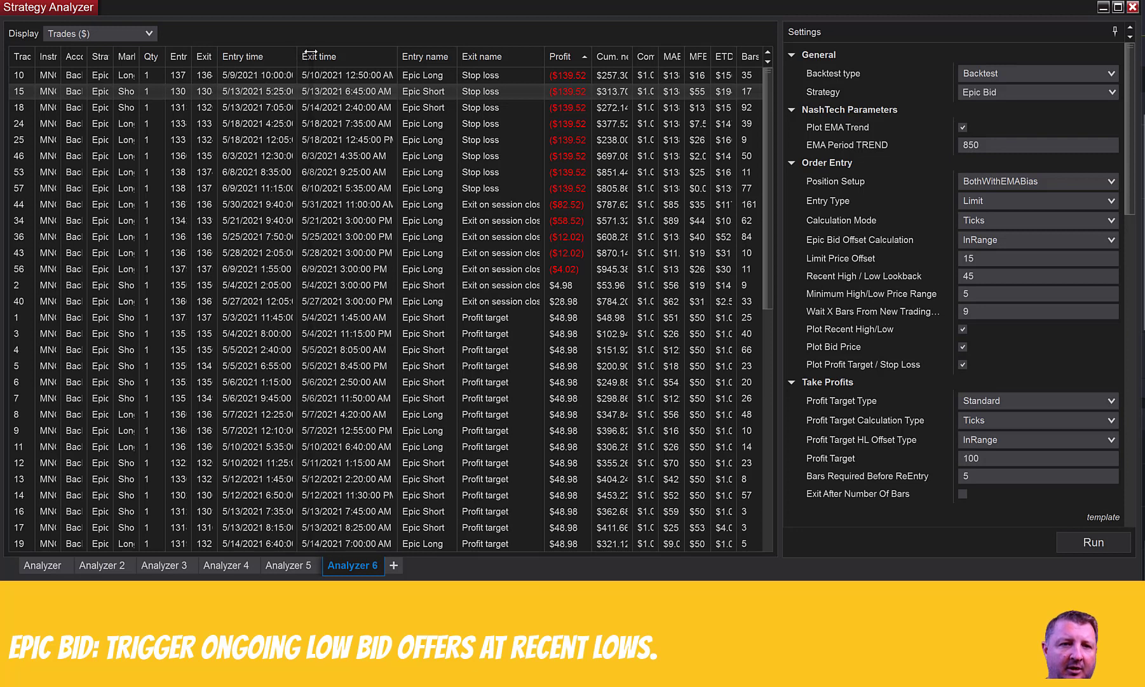
mouse_move(310, 55)
mouse_down()
mouse_move(319, 68)
mouse_move(298, 108)
mouse_move(302, 70)
mouse_up()
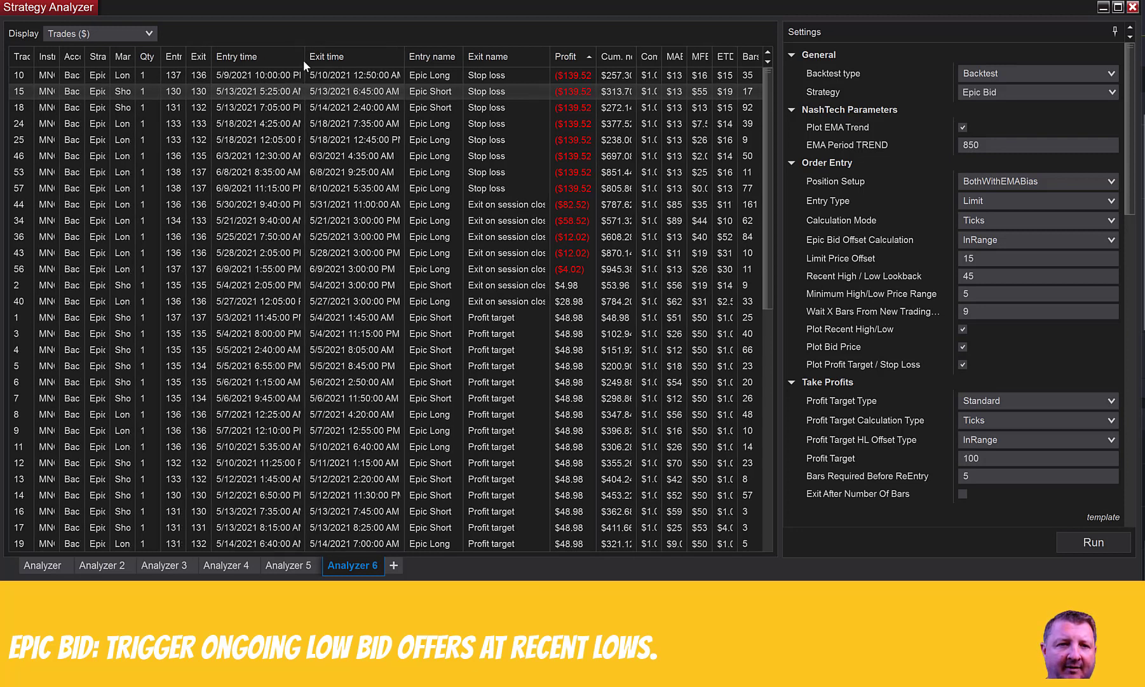
click(302, 54)
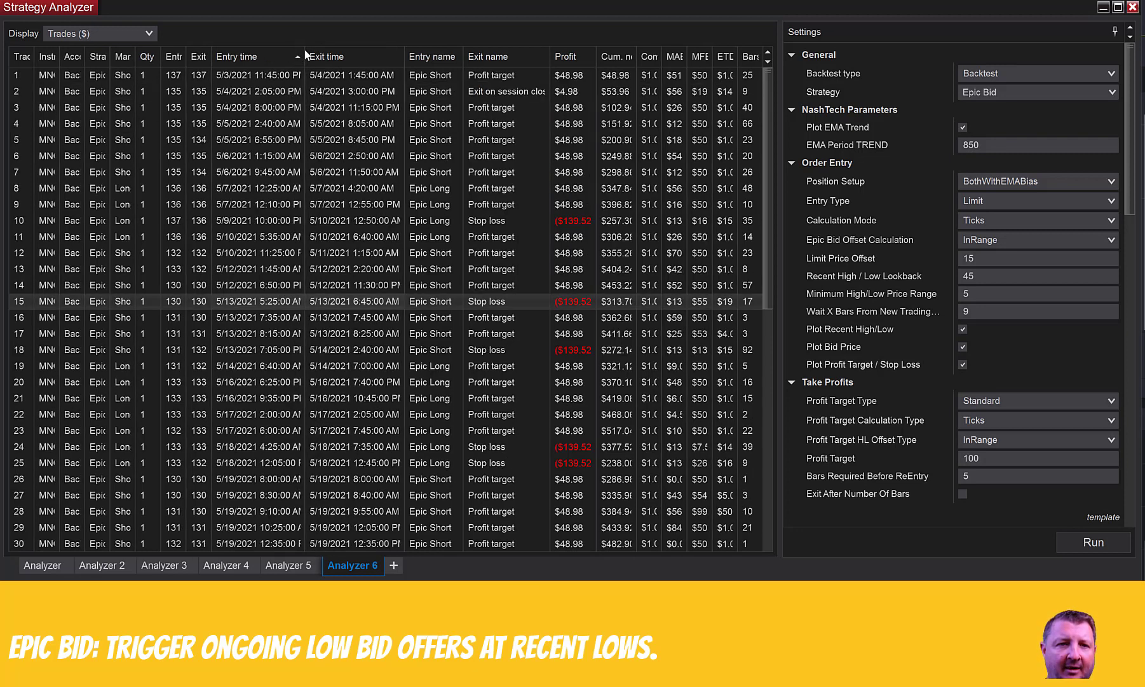
click(551, 57)
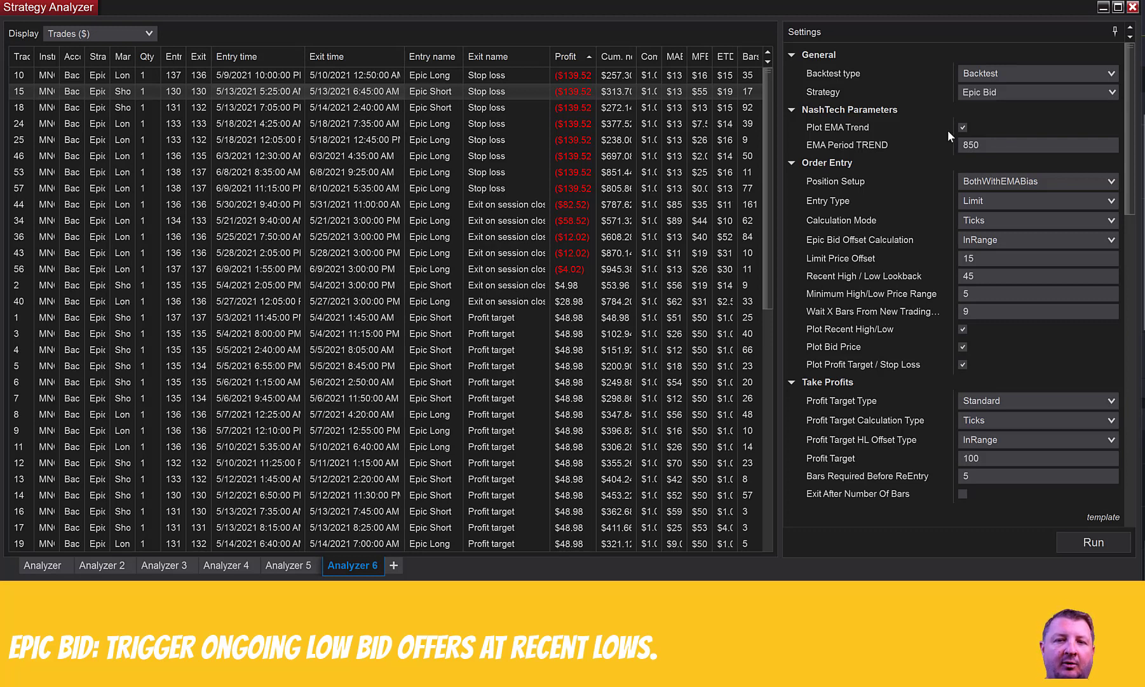
Look through the sorted trades list and generate the backtest's Monte Carlo net profit graph.
drag(772, 185, 772, 329)
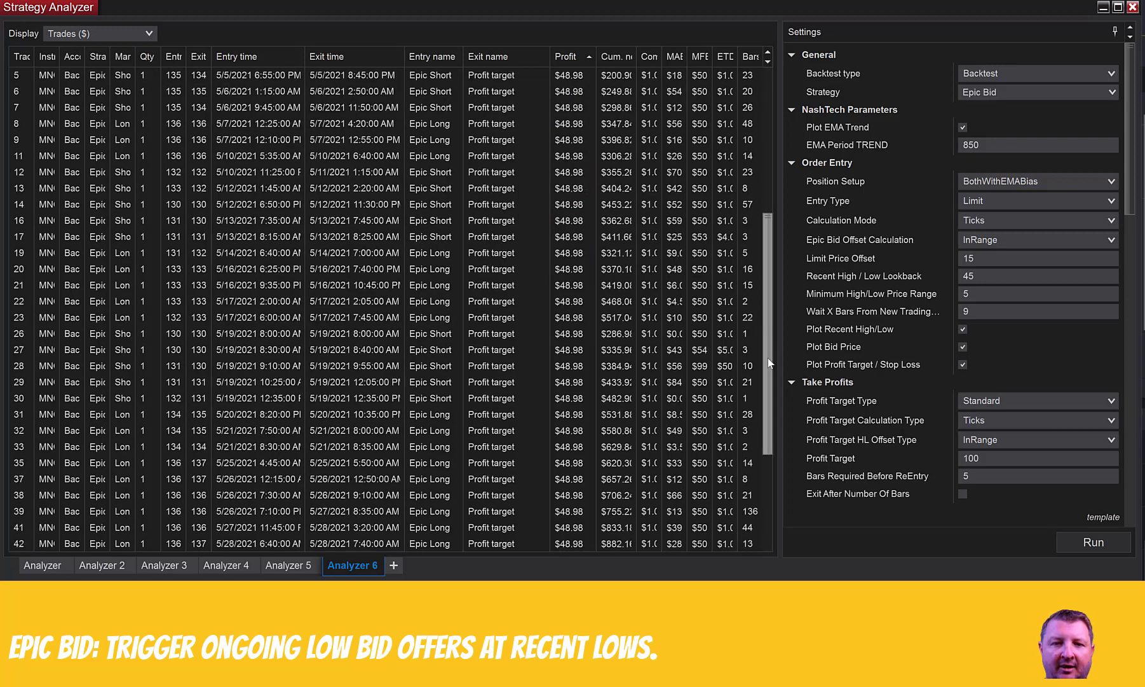
scroll(766, 397, down, 3)
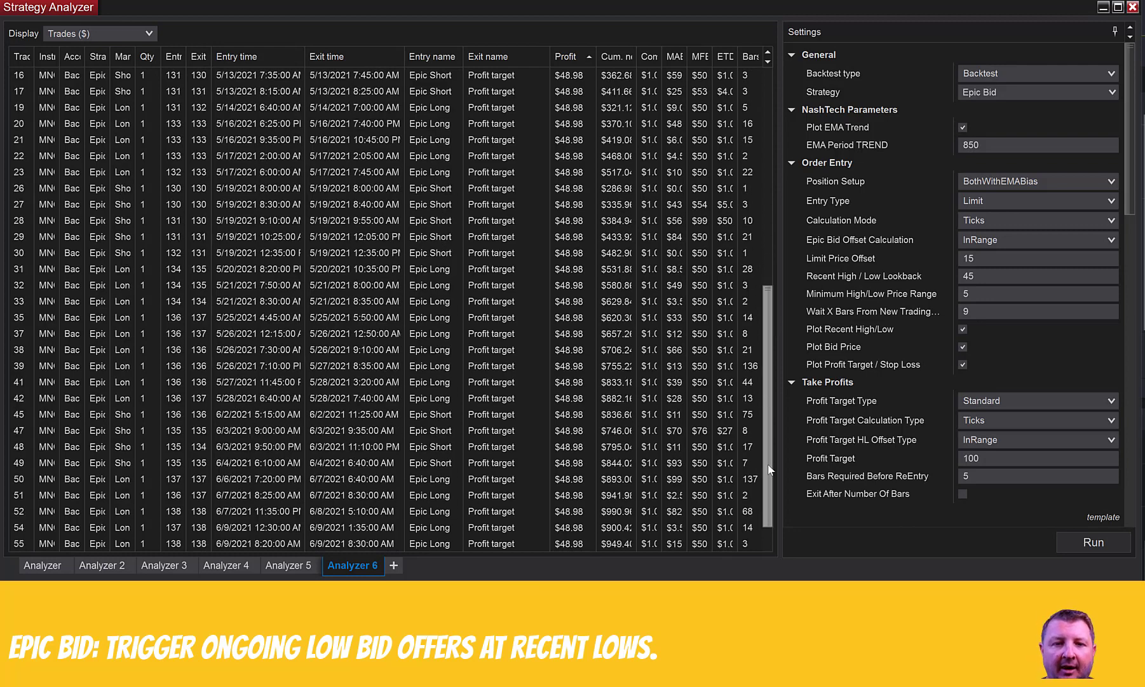
click(768, 141)
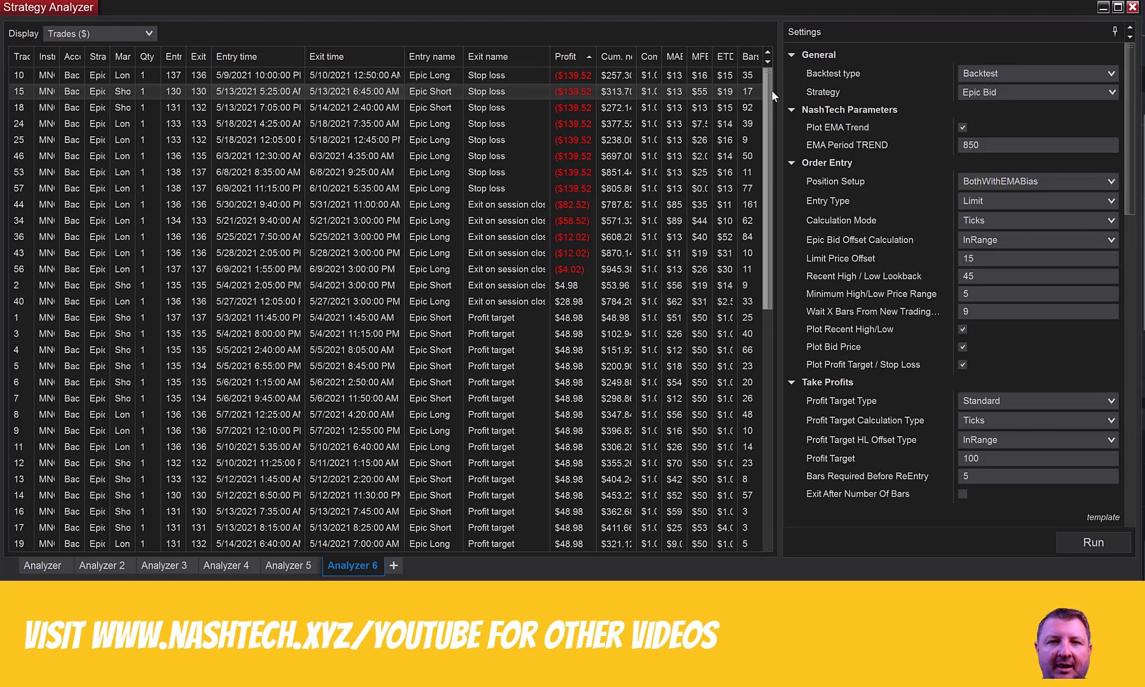
click(115, 37)
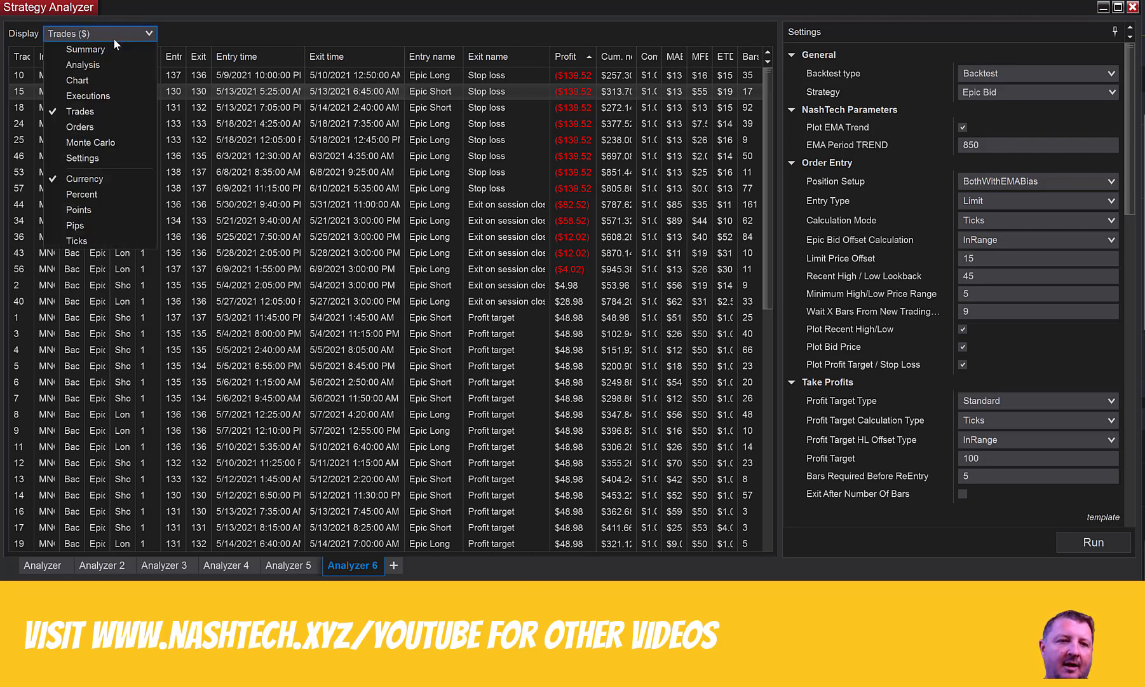
click(113, 144)
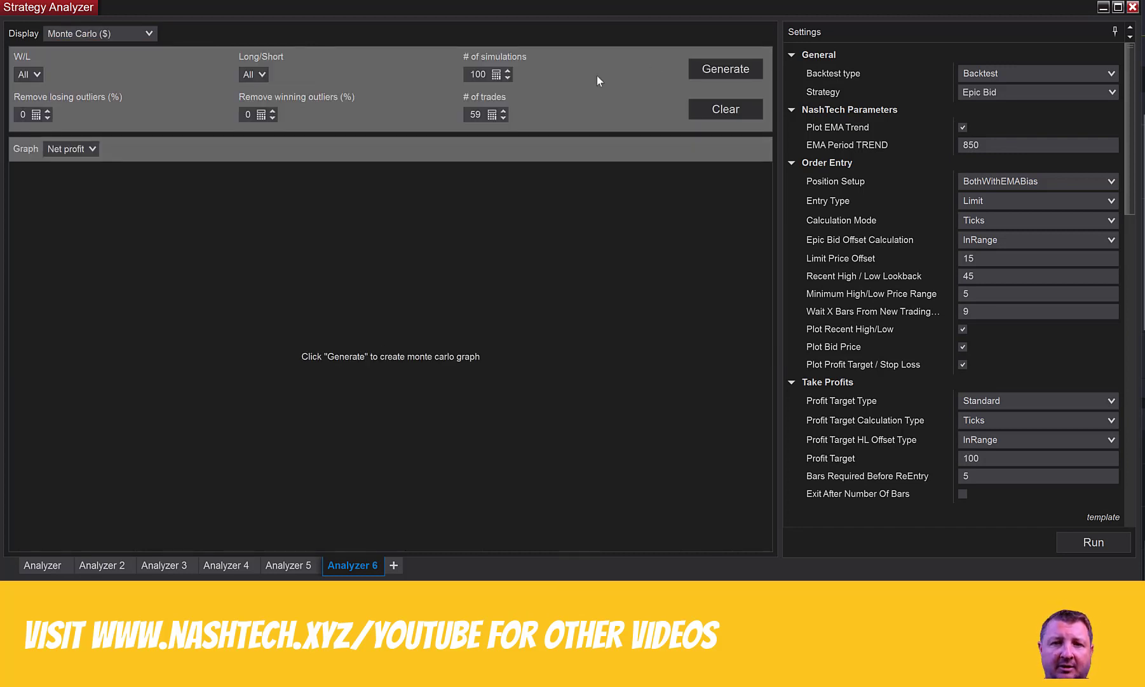
click(714, 69)
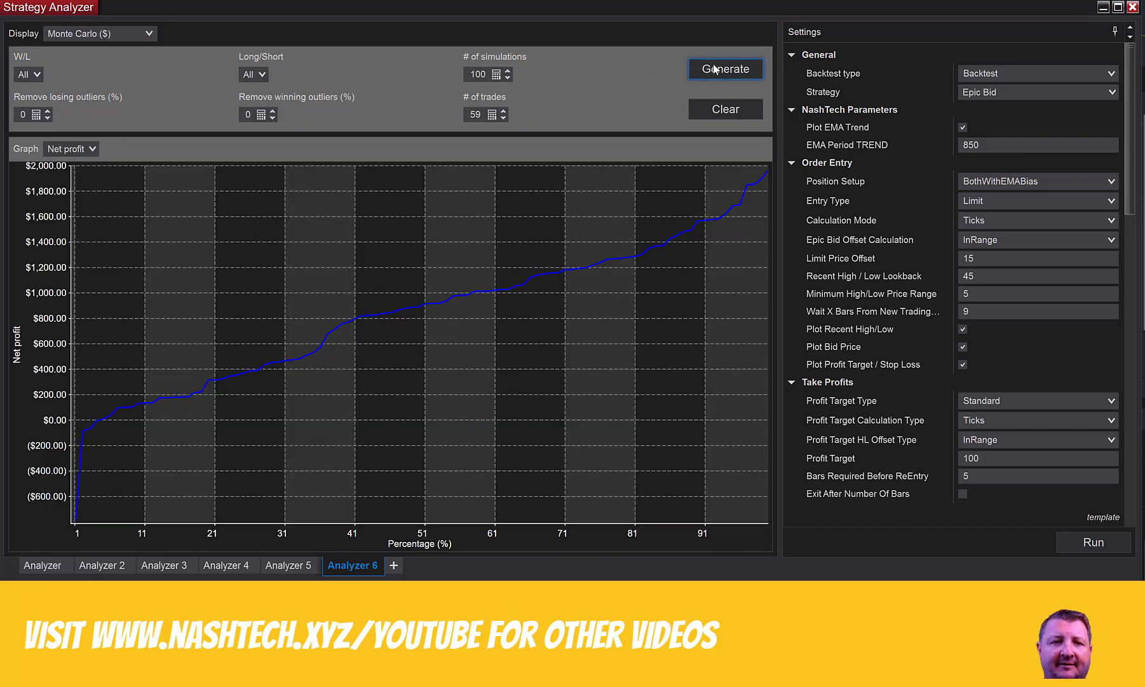
Display the backtest's performance summary, and switch to the Strategies list of the trading platform.
click(135, 33)
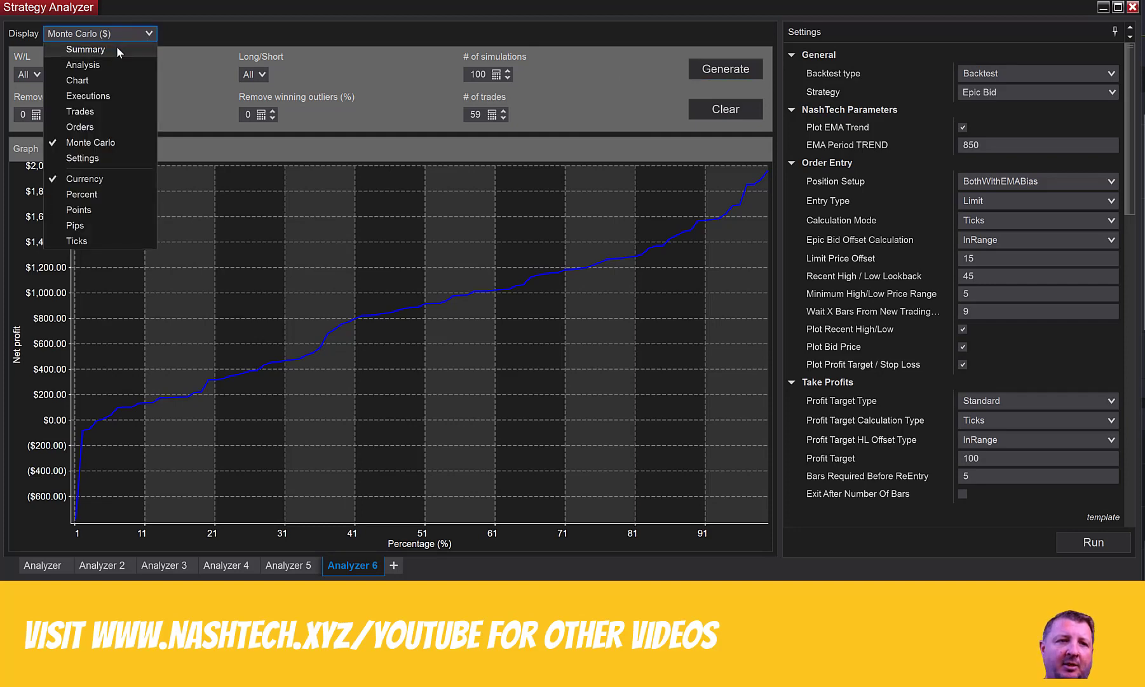
key(Escape)
key(Home)
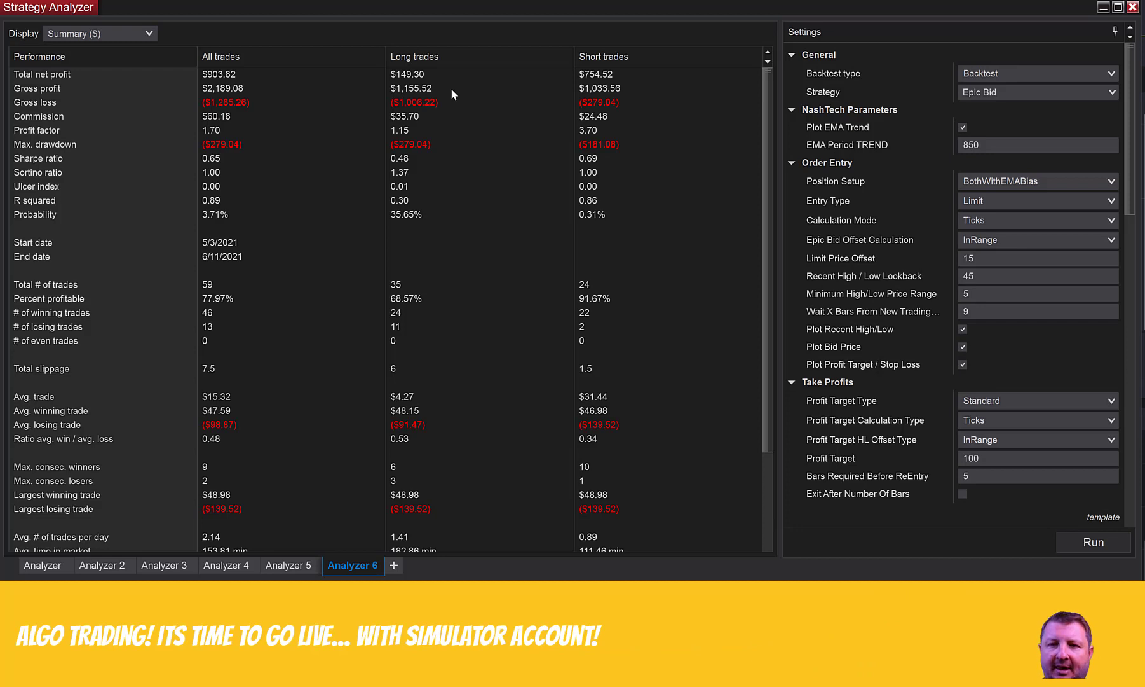
click(987, 78)
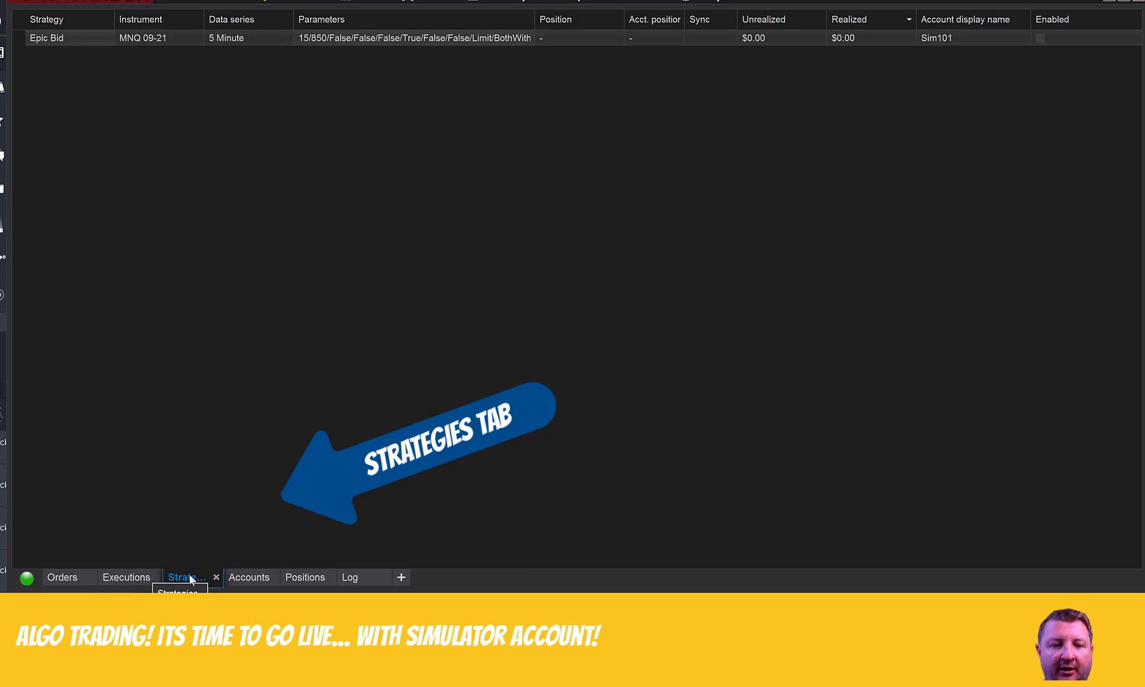
Start a new strategy based on Epic Bid and look over its default parameters.
right_click(488, 354)
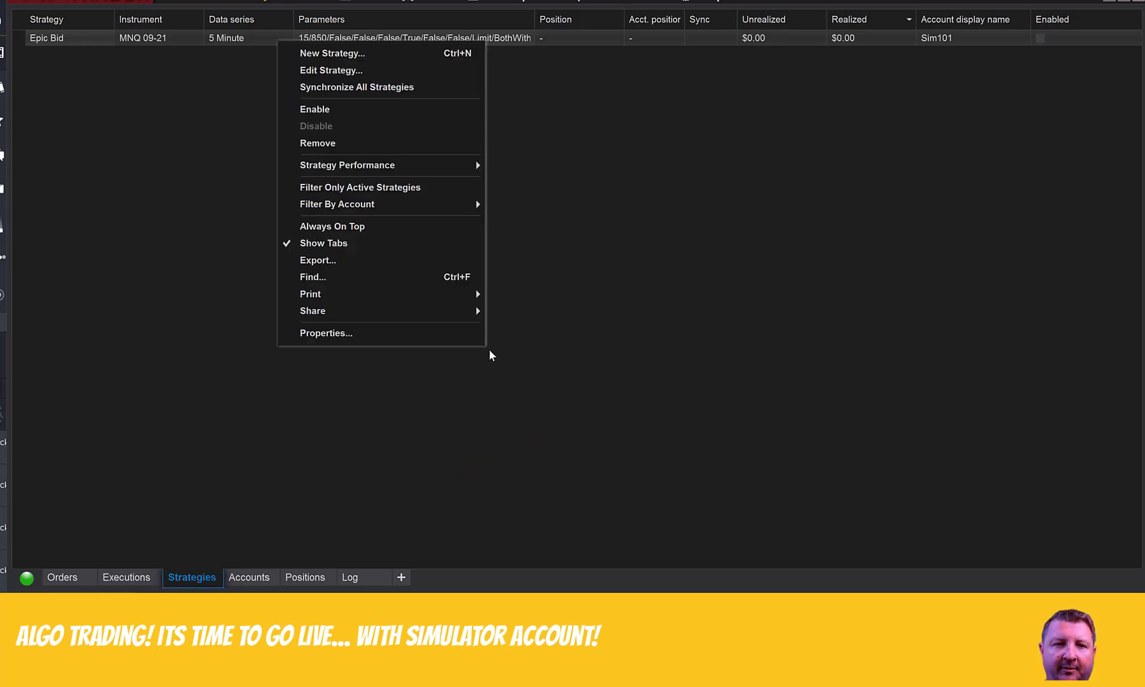
click(365, 56)
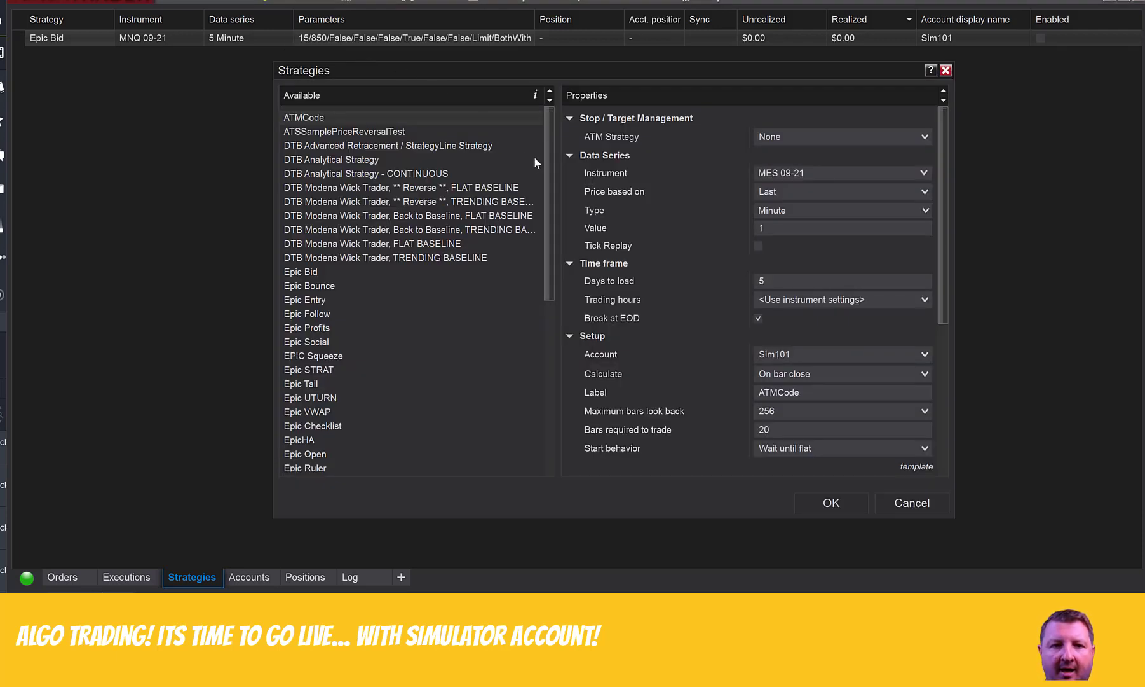
drag(553, 175, 552, 176)
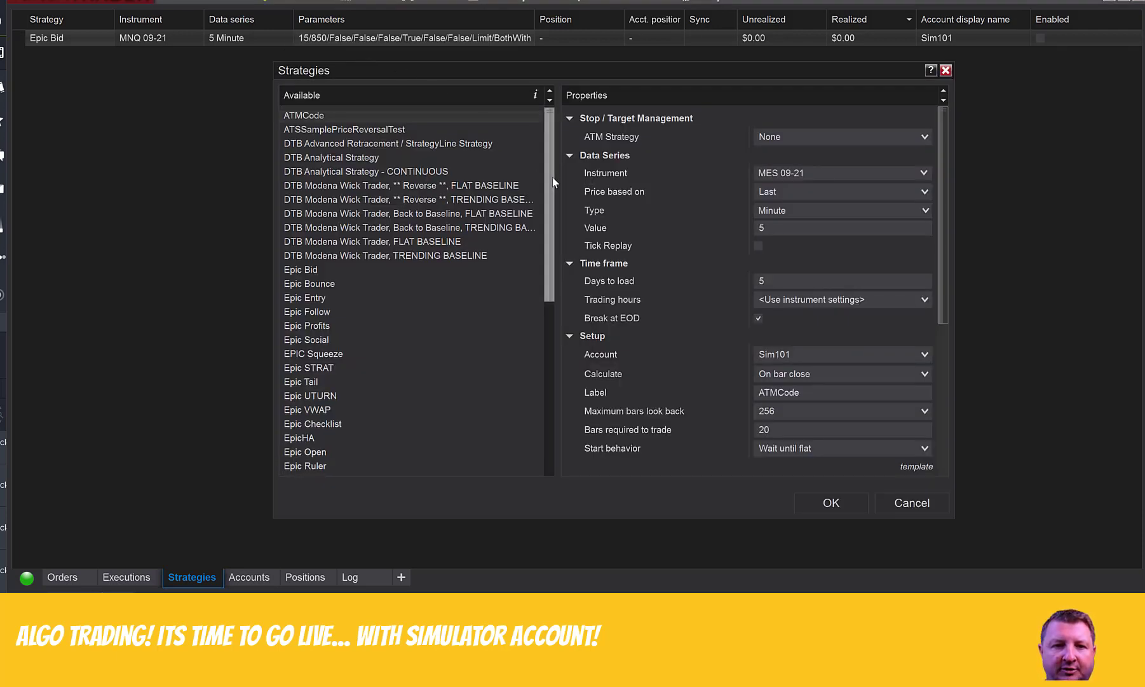
click(315, 272)
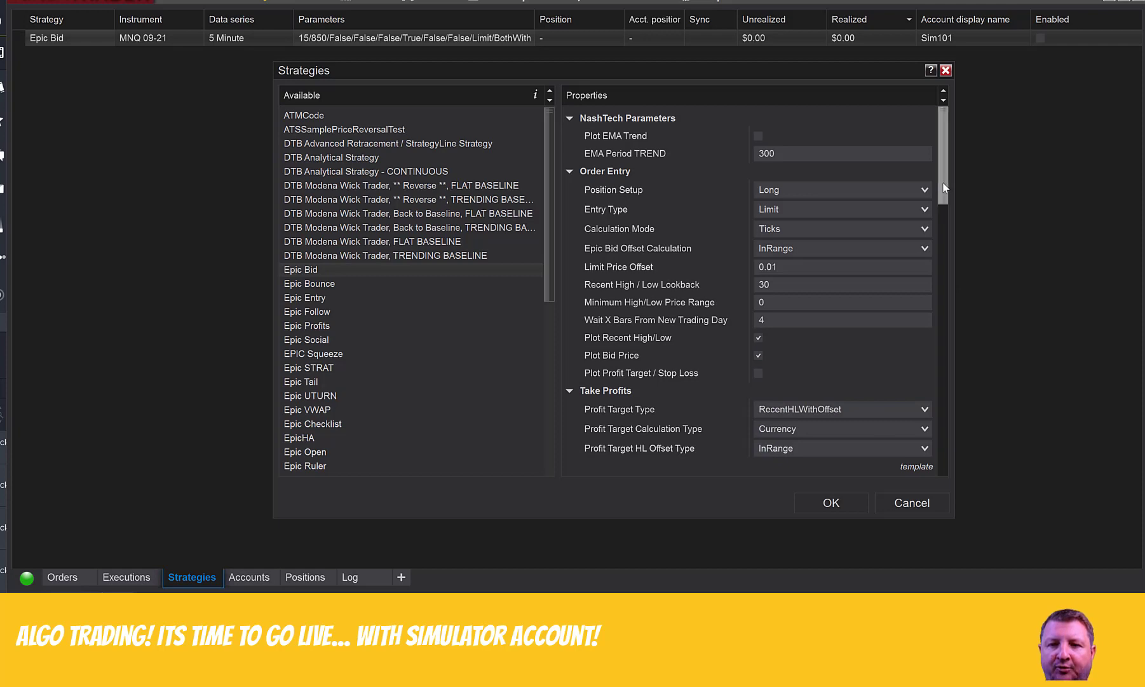
scroll(945, 188, down, 8)
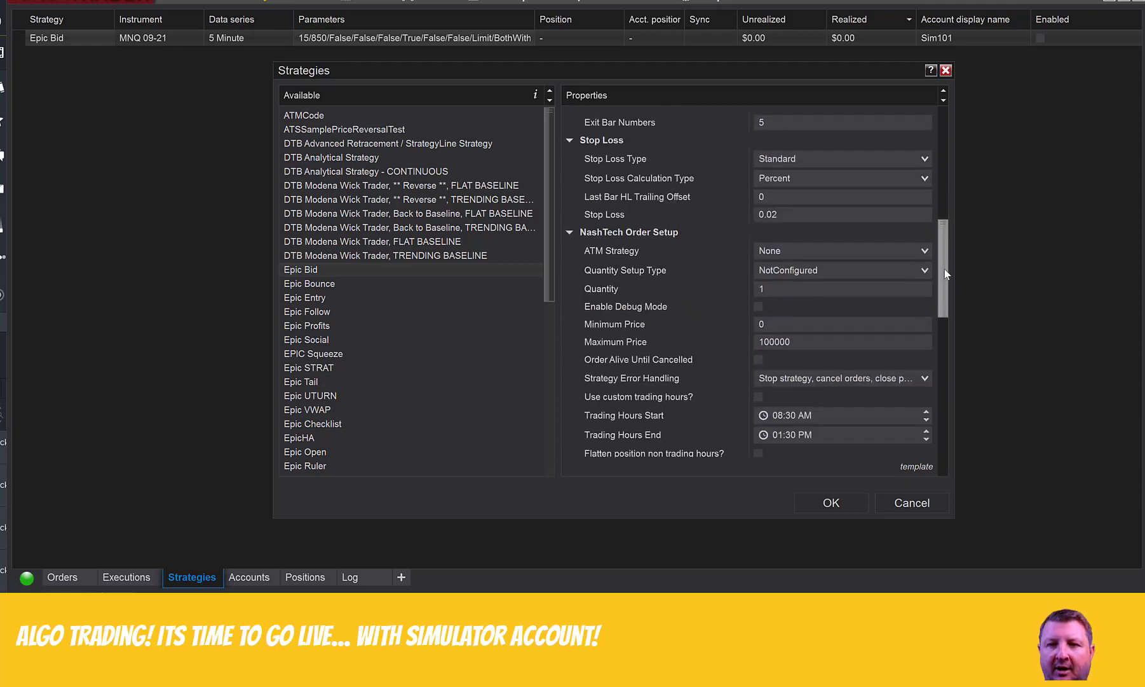
scroll(945, 273, up, 8)
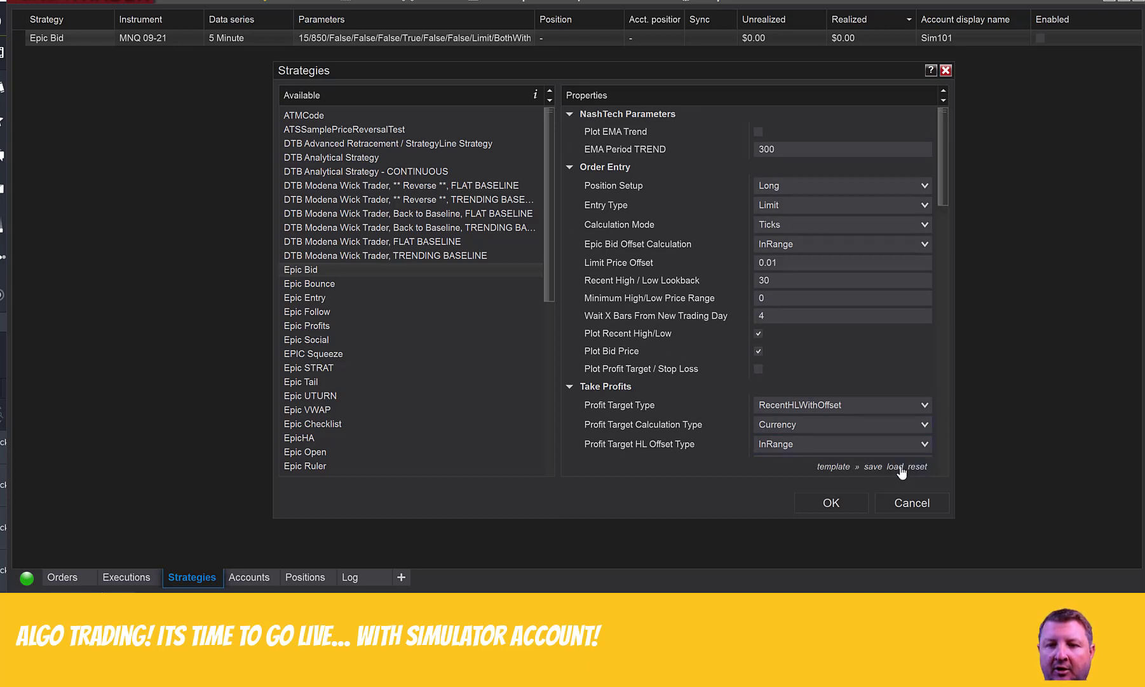
Load the strategy template "June 2021 MNQ 11 Min 3.0 PF" into the new Epic Bid strategy.
click(898, 467)
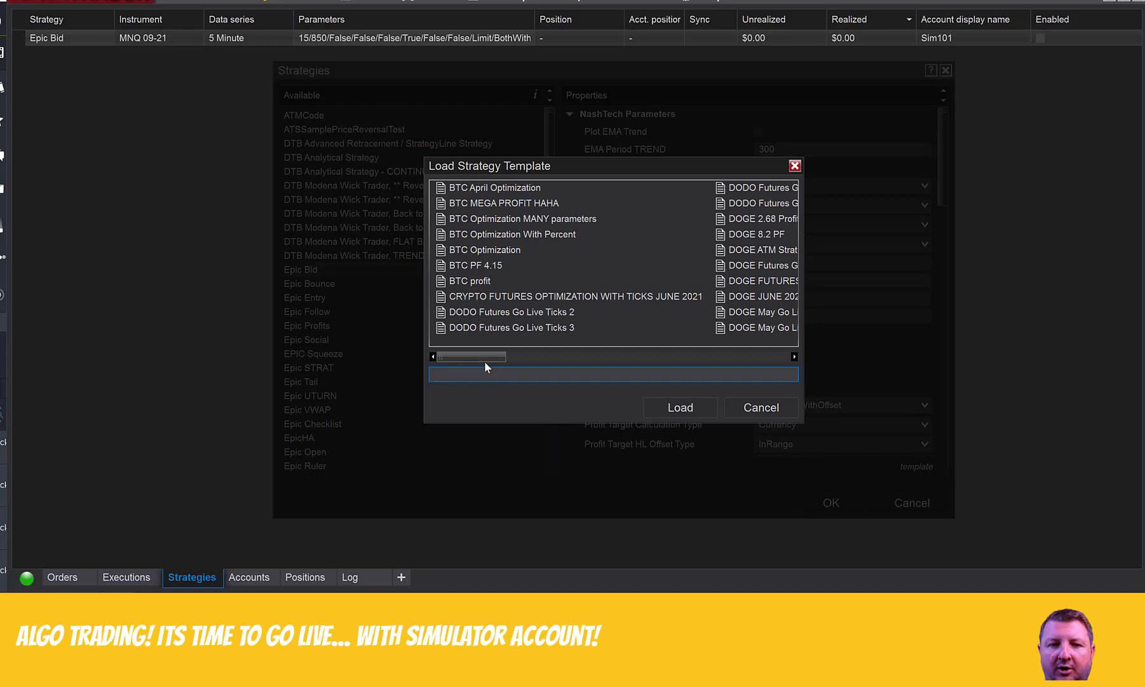
drag(484, 355, 663, 347)
click(652, 269)
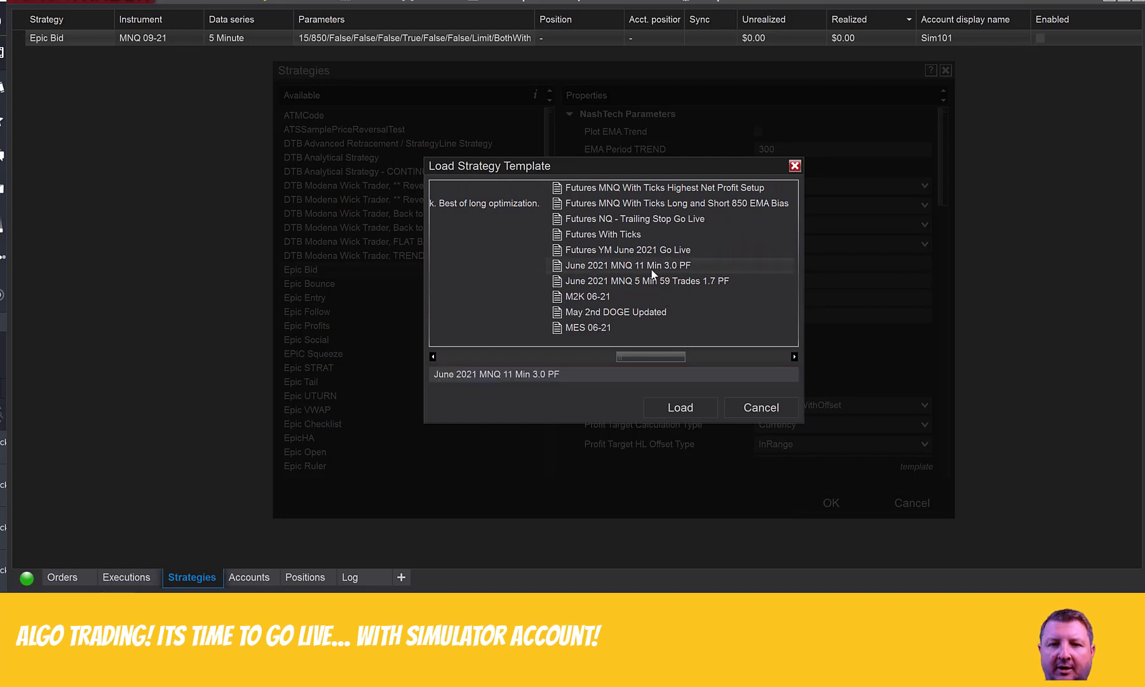
click(680, 407)
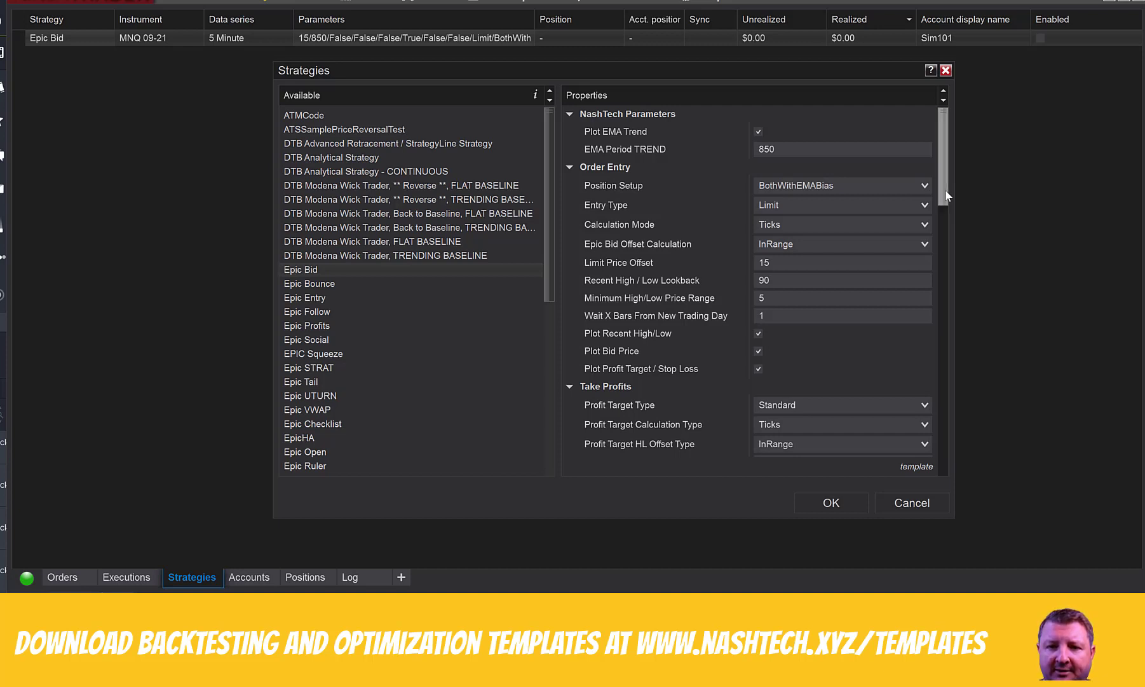
Assign the new 11-minute Epic Bid strategy to the Sim11Min simulator account.
drag(947, 196, 939, 416)
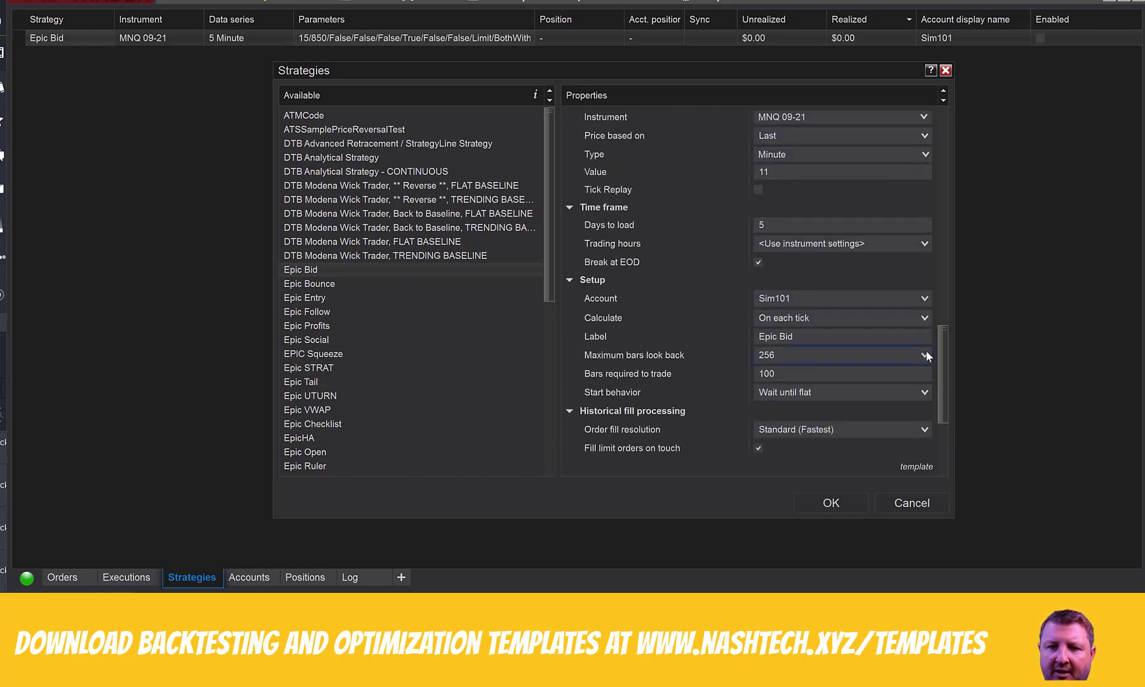
click(924, 301)
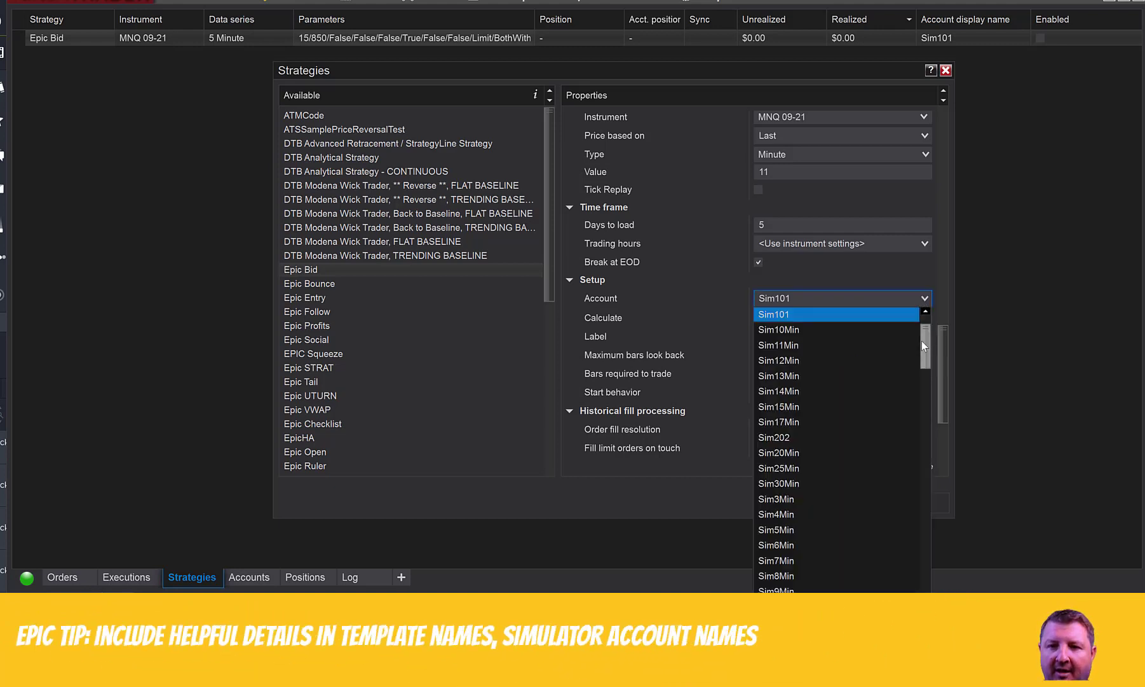
drag(922, 341, 924, 359)
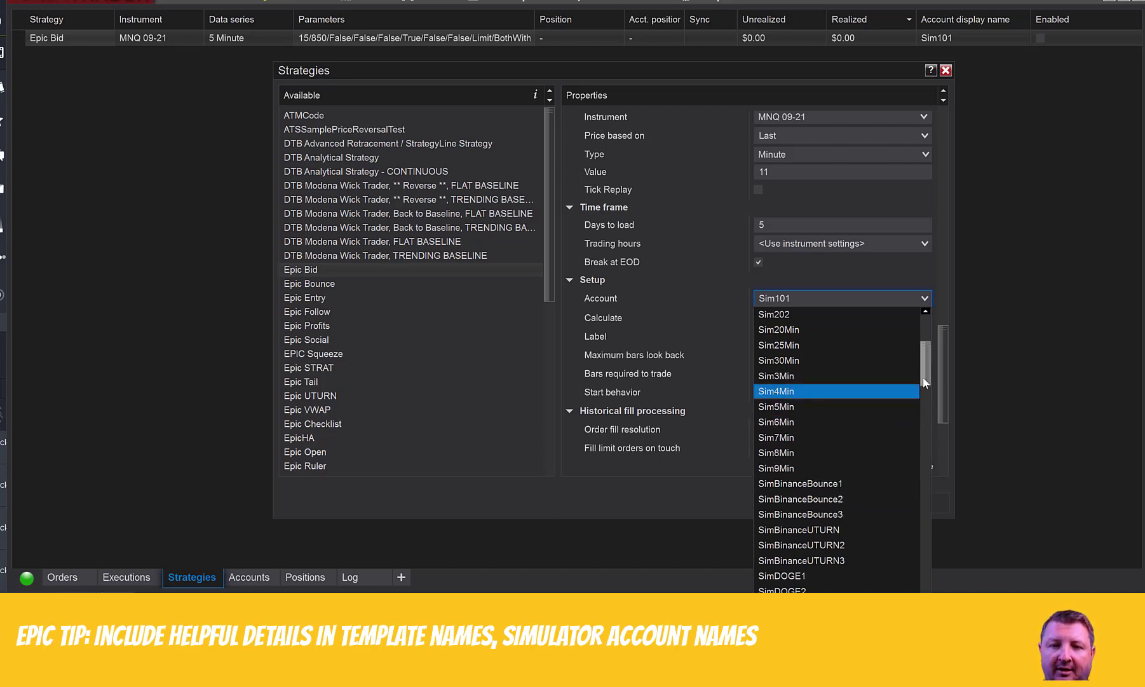
drag(926, 384, 925, 428)
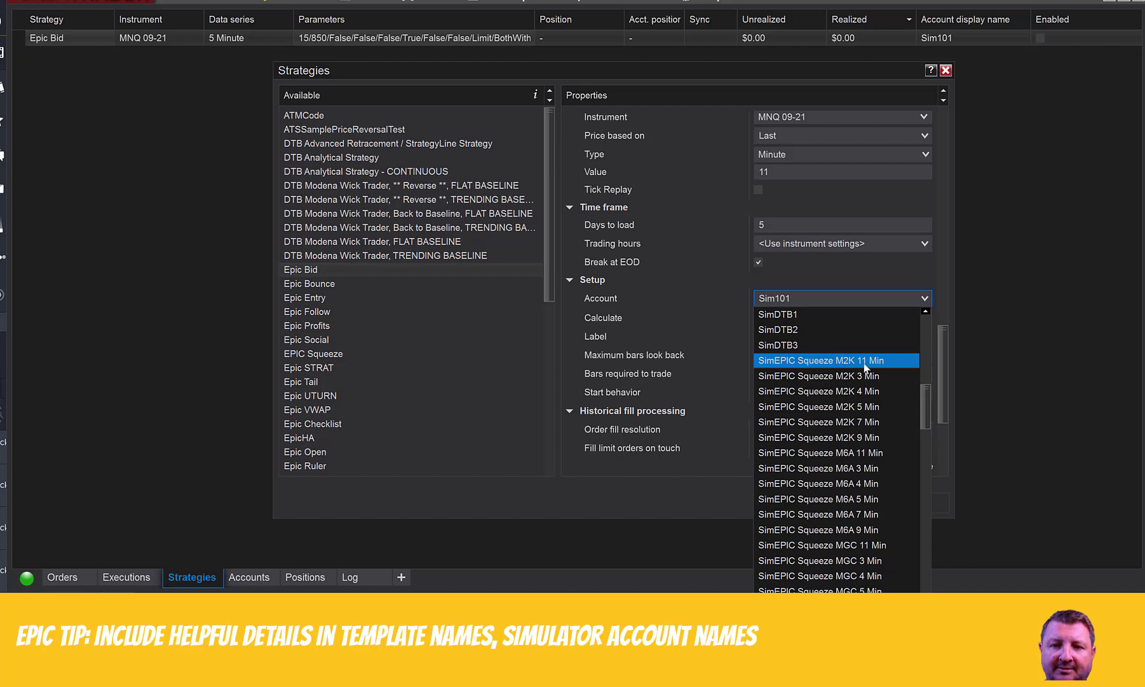
drag(927, 394, 948, 336)
scroll(929, 553, down, 4)
scroll(929, 558, up, 1)
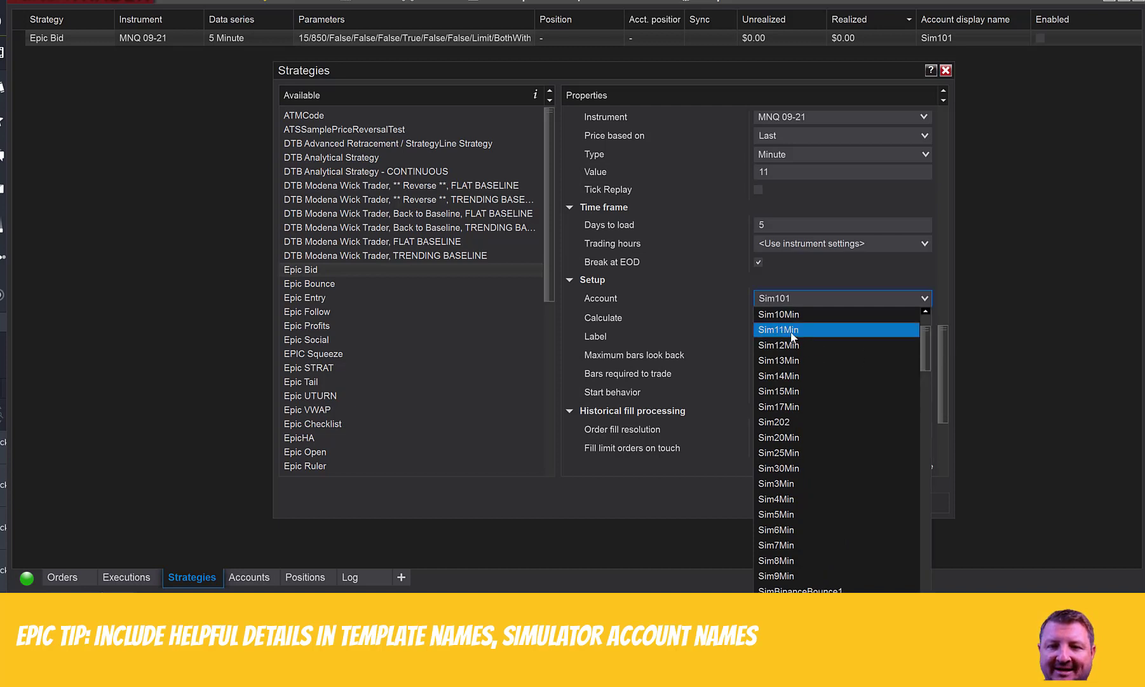
key(Escape)
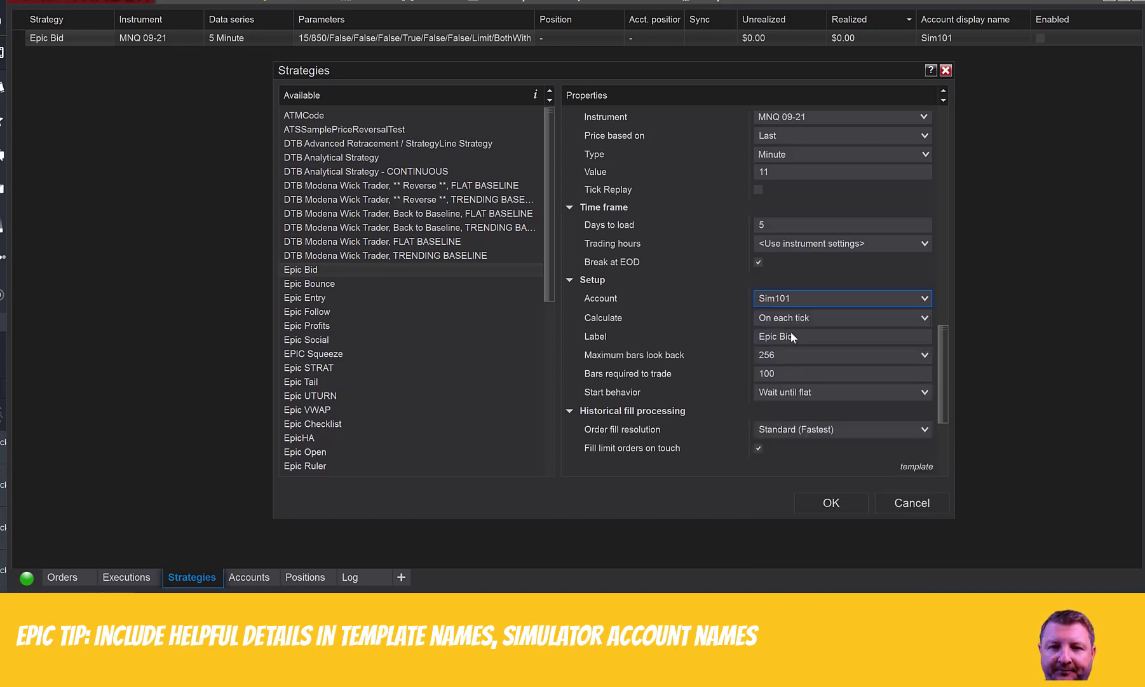
Set the strategy's Calculate option to On bar close, review its remaining settings, and add it to the strategies list.
click(845, 320)
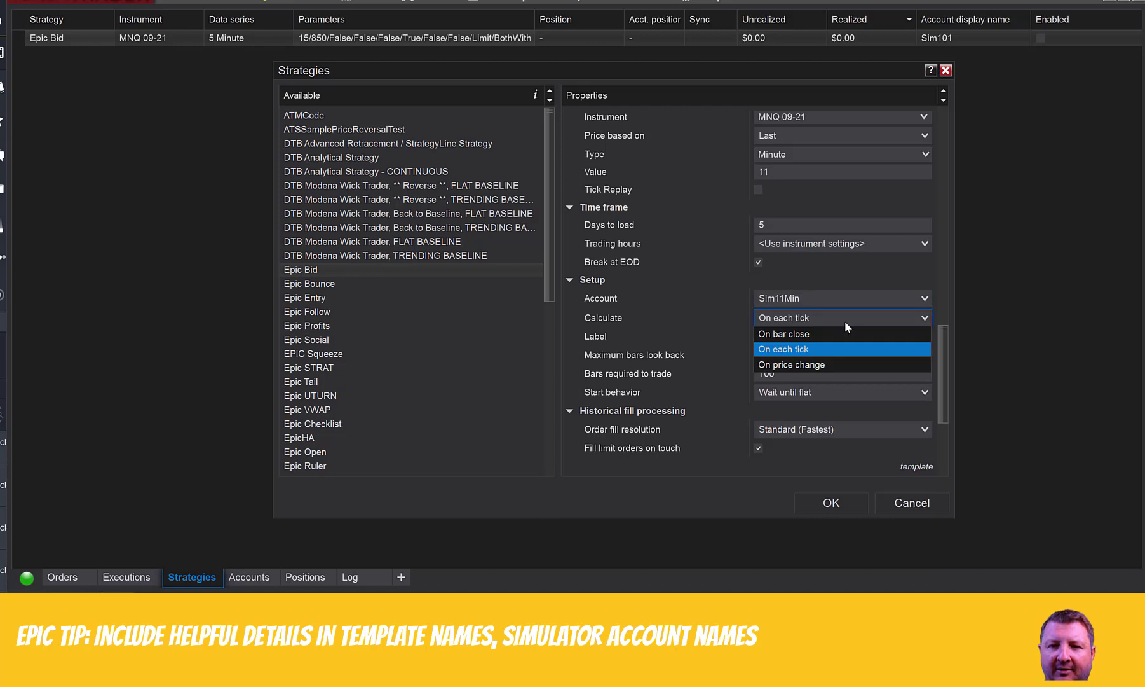
click(830, 336)
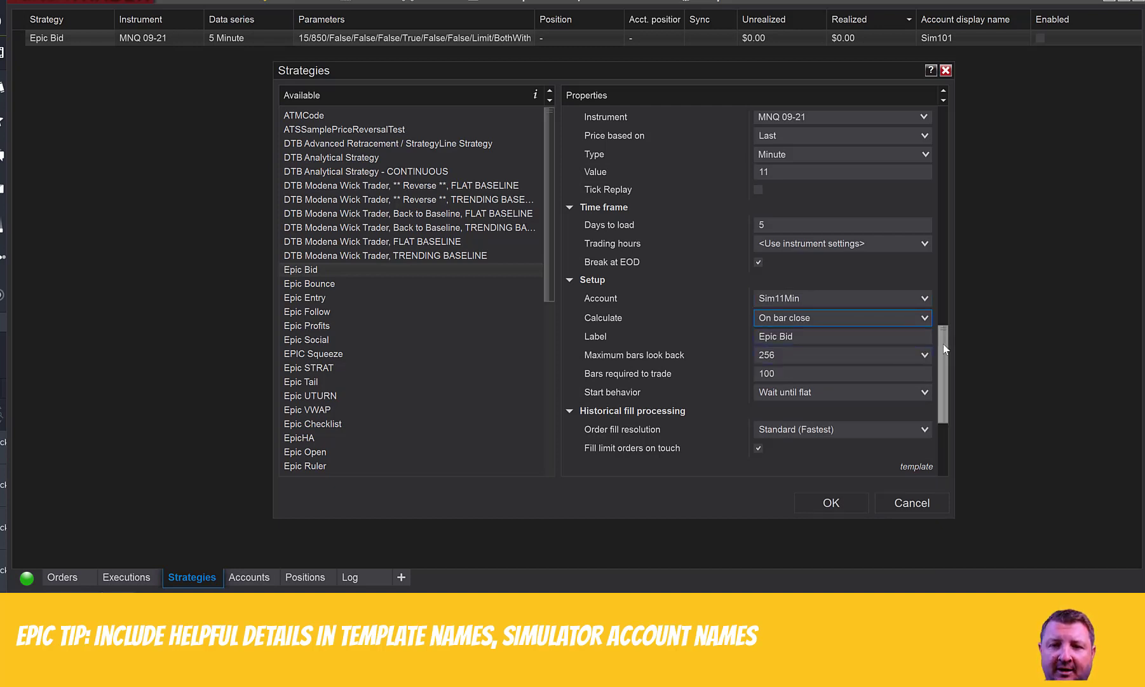
drag(943, 344, 943, 362)
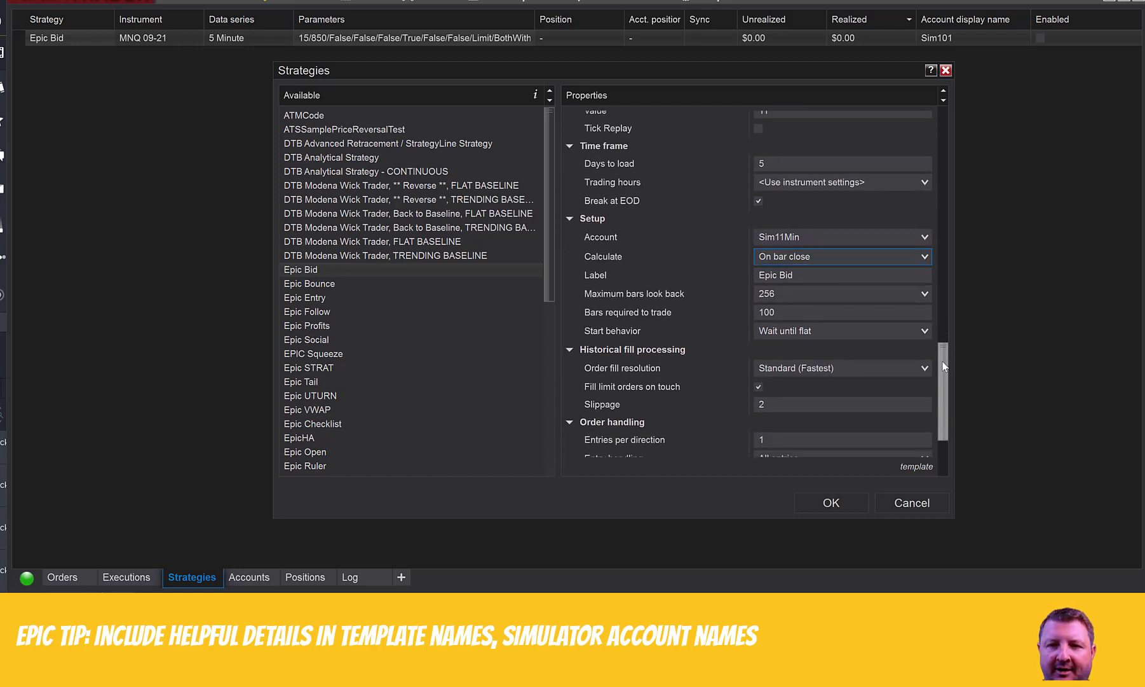
drag(944, 366, 944, 371)
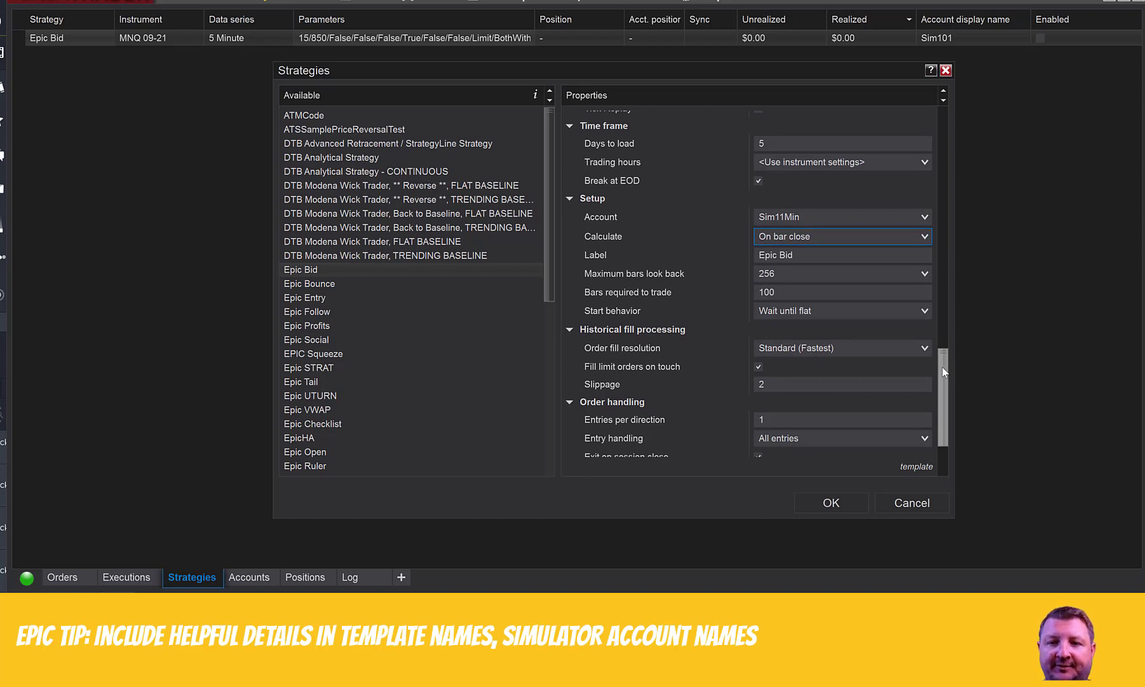
drag(944, 372, 945, 303)
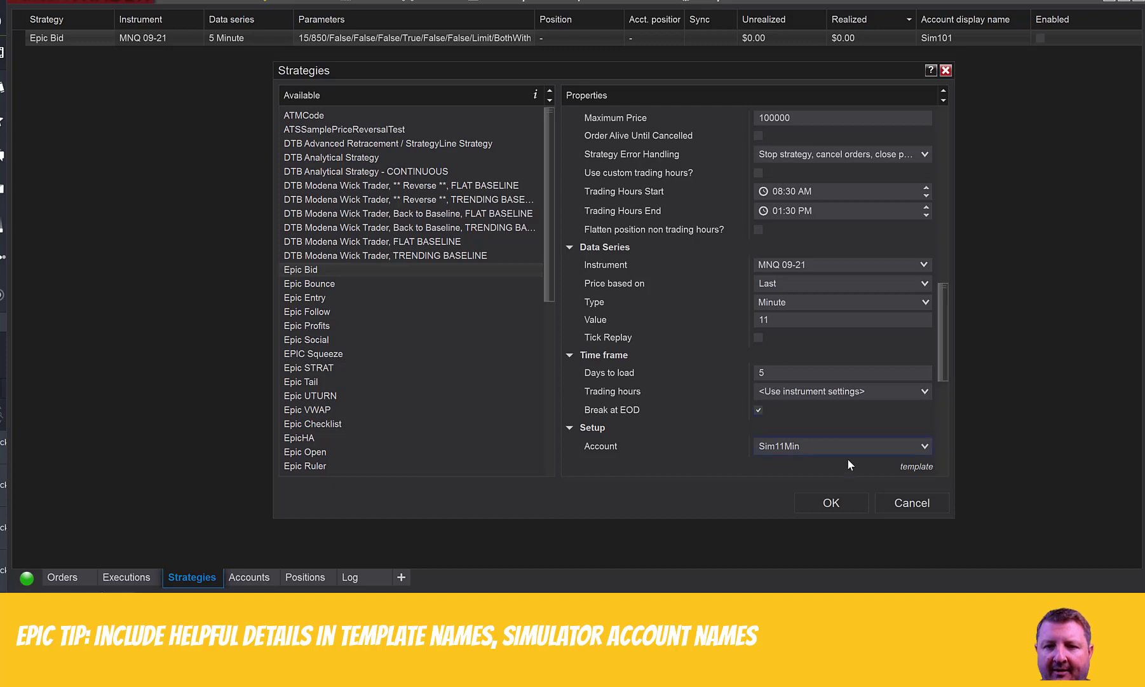
click(832, 502)
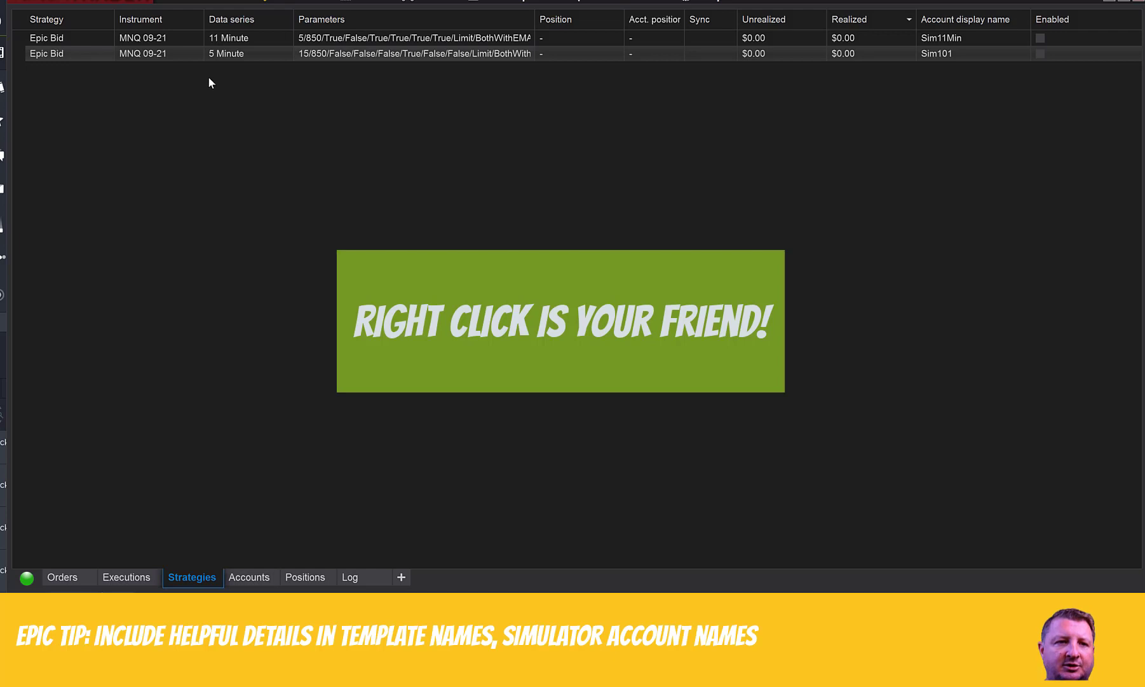
Enable the 11 Minute MNQ 09-21 Epic Bid strategy on the Sim11Min account.
click(192, 39)
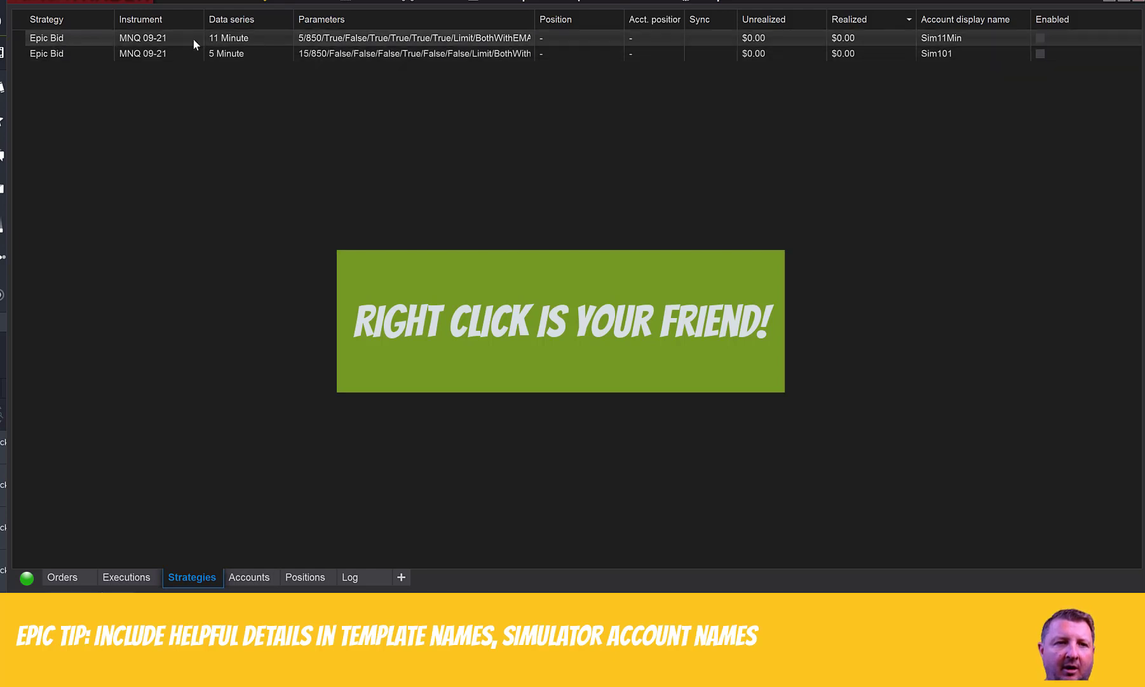
right_click(192, 39)
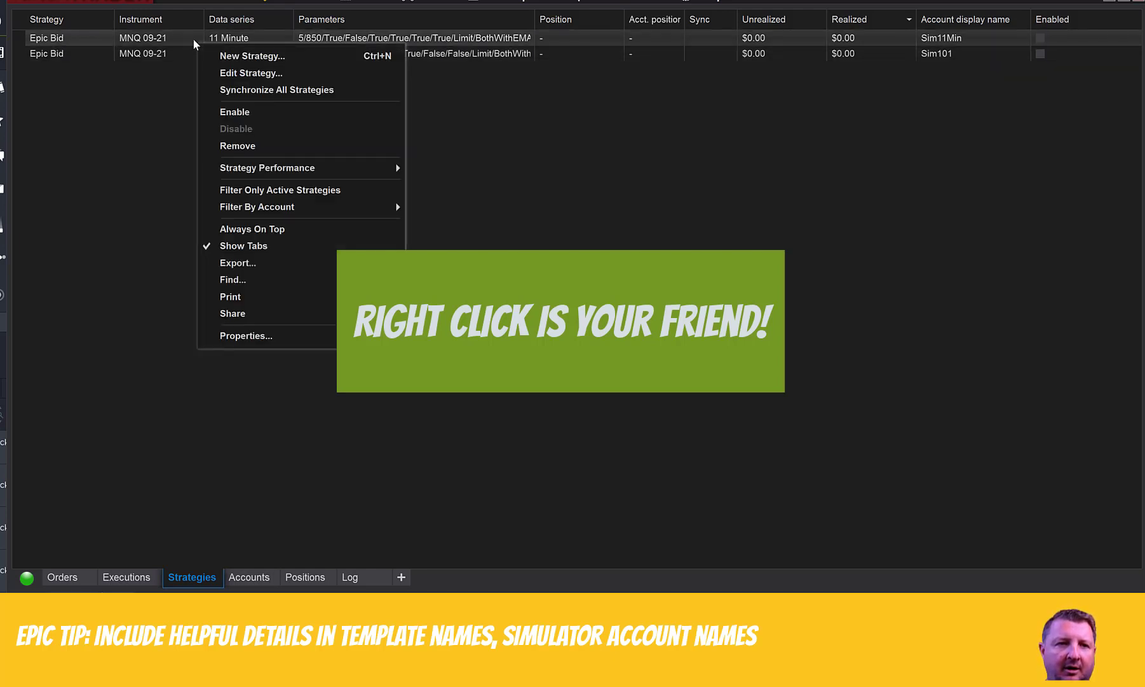
click(241, 112)
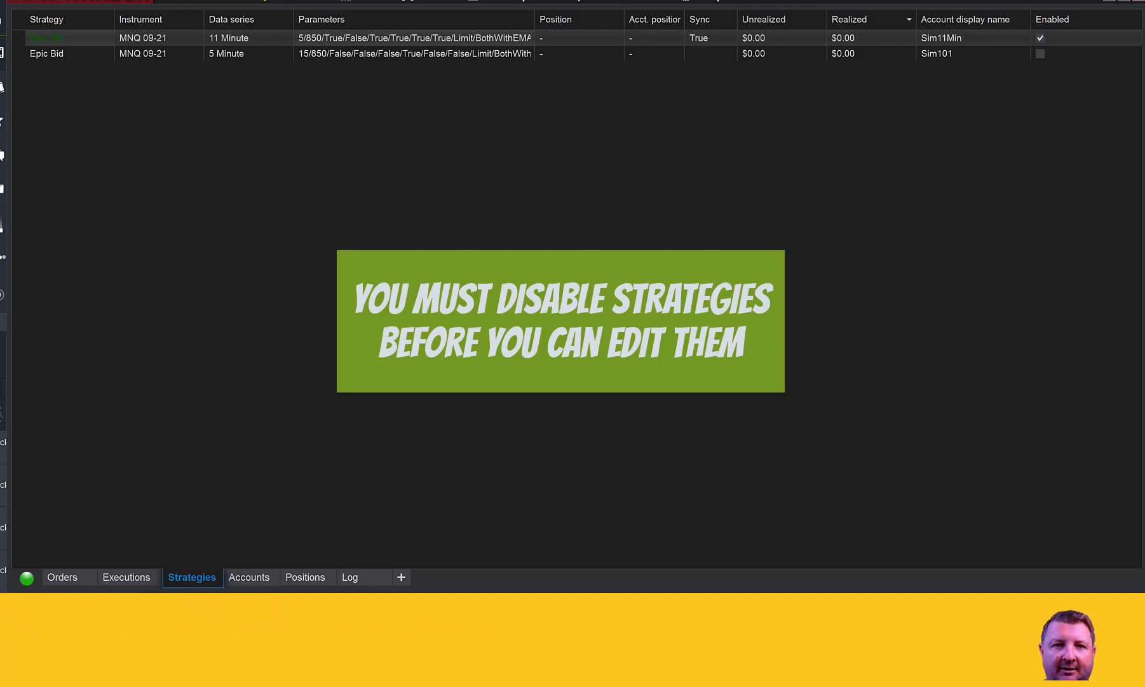
Start another new Epic Bid strategy and load the template "June 2021 MNQ 5 Min 59 Trades 1.7 PF".
right_click(441, 215)
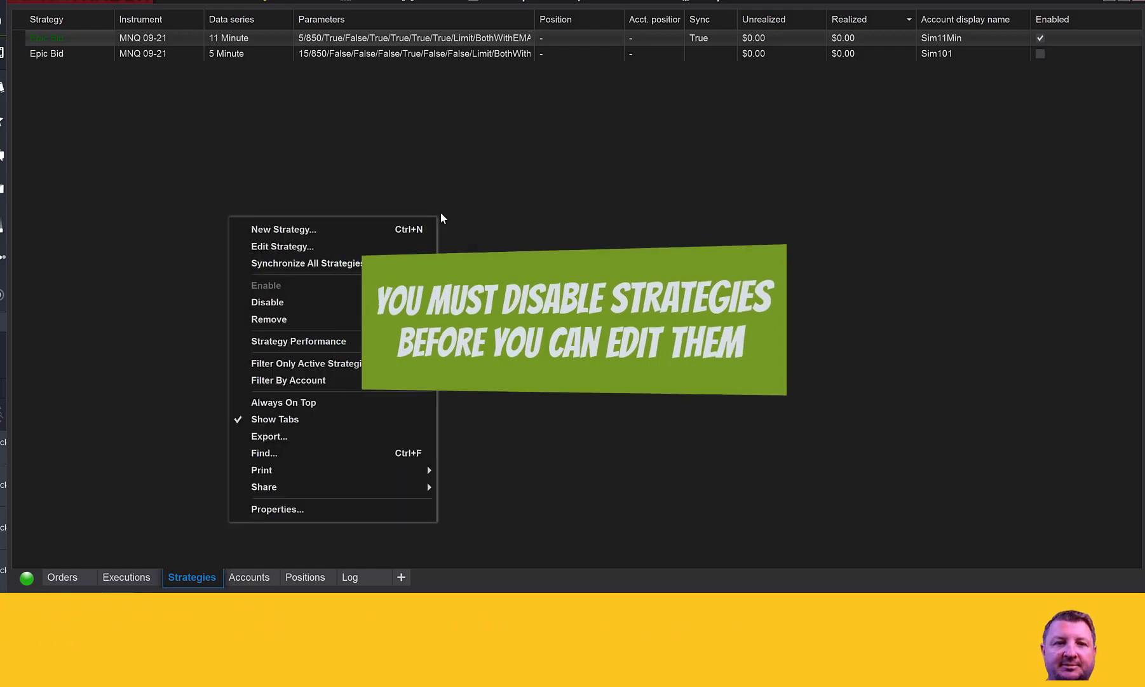
click(367, 230)
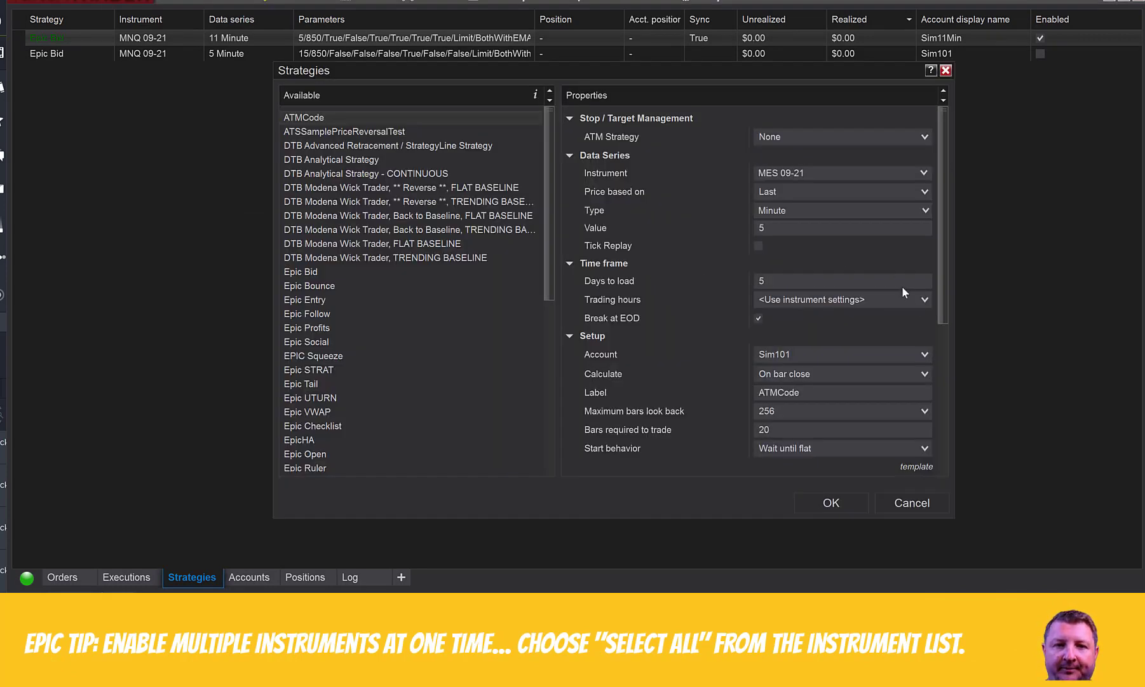
click(314, 274)
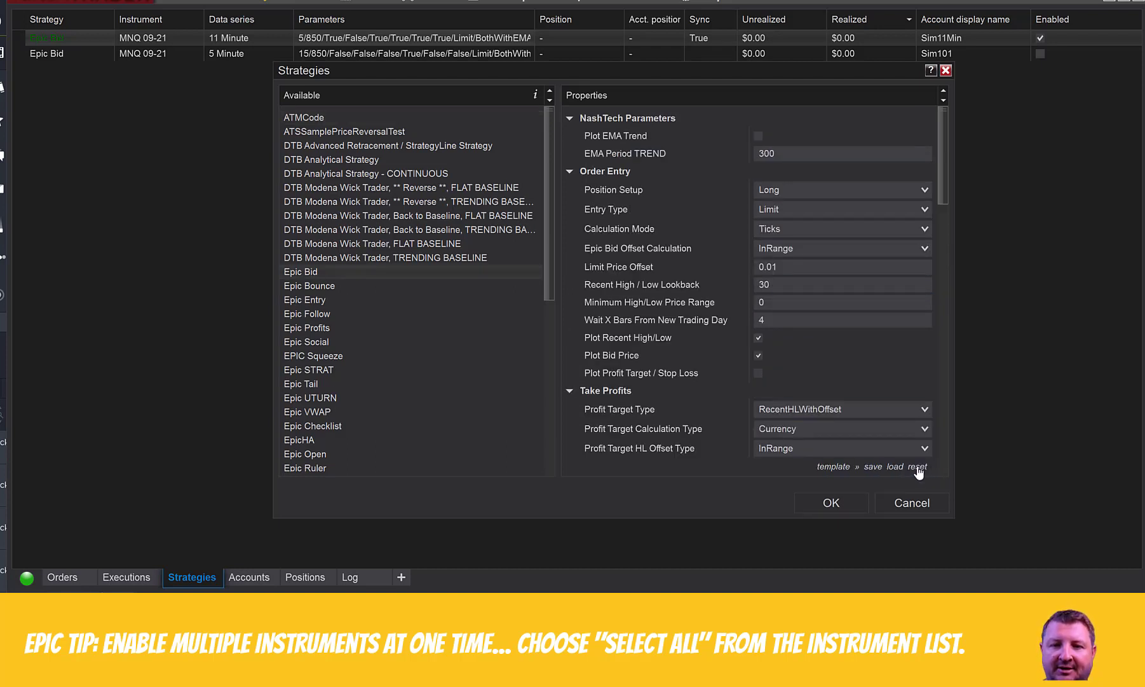
click(909, 466)
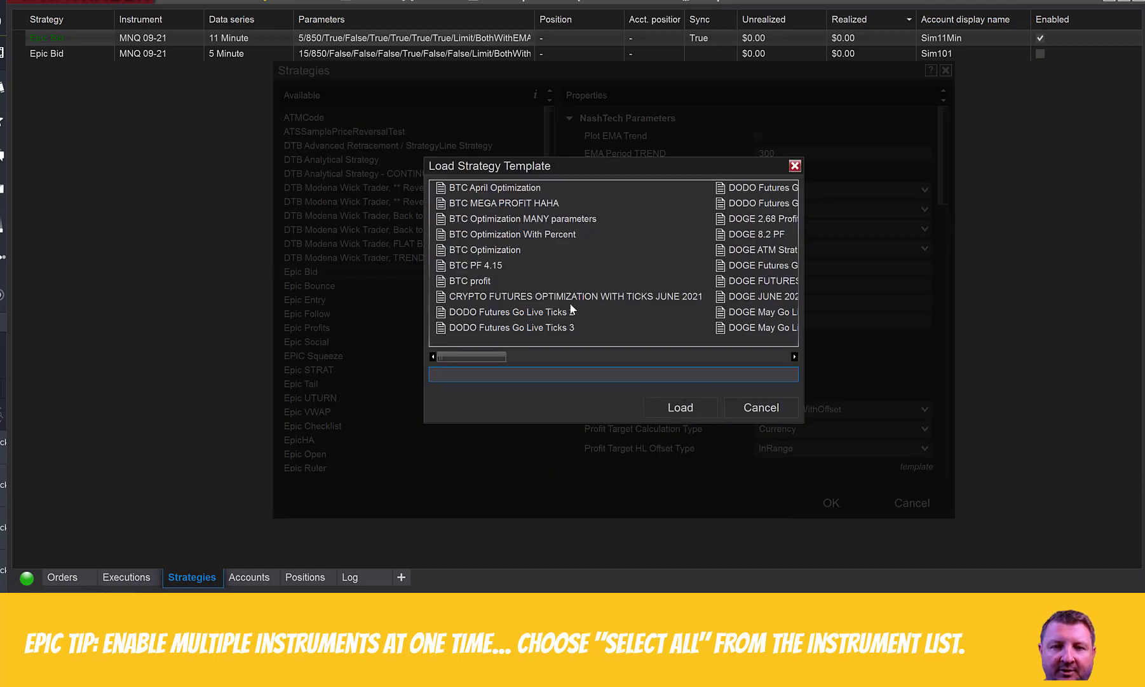
drag(485, 356, 665, 363)
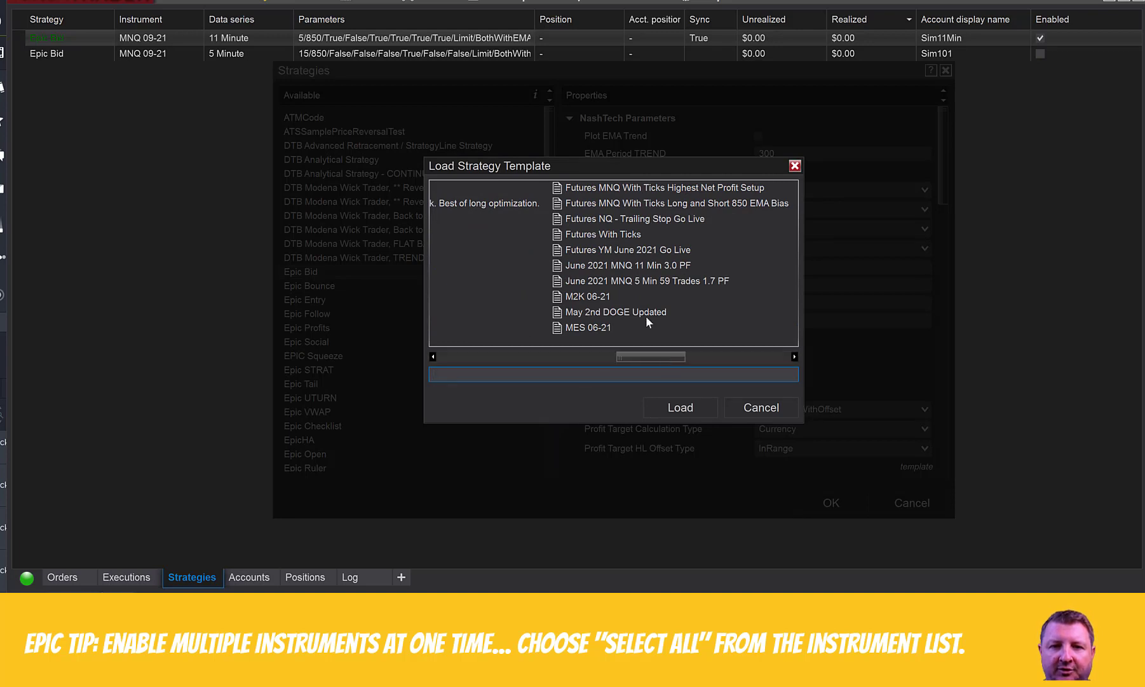
double_click(638, 282)
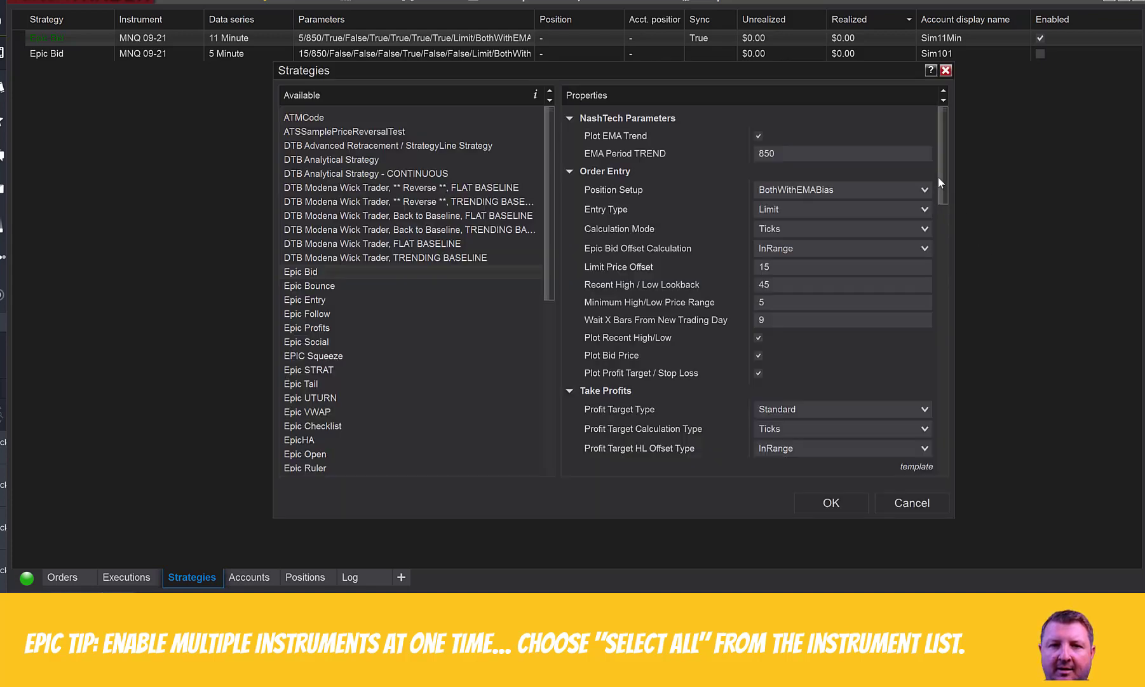
Assign the new 5-minute Epic Bid strategy to the Sim5Min simulator account and set its Calculate option to On bar close.
drag(938, 190, 934, 338)
scroll(926, 337, down, 3)
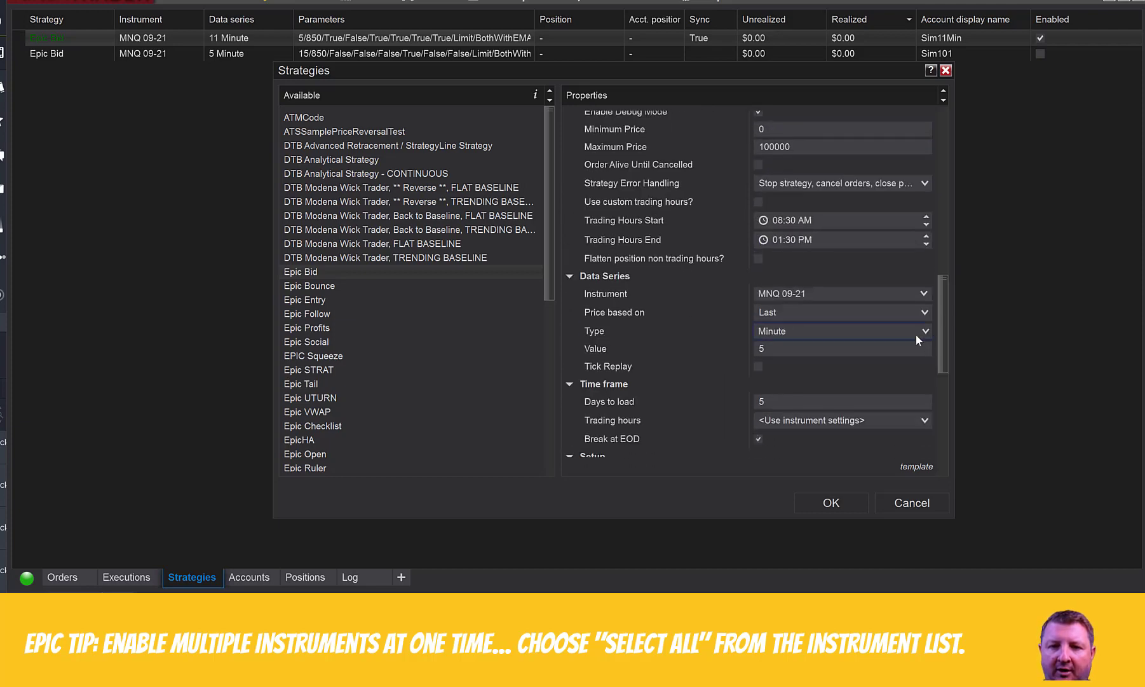
click(925, 294)
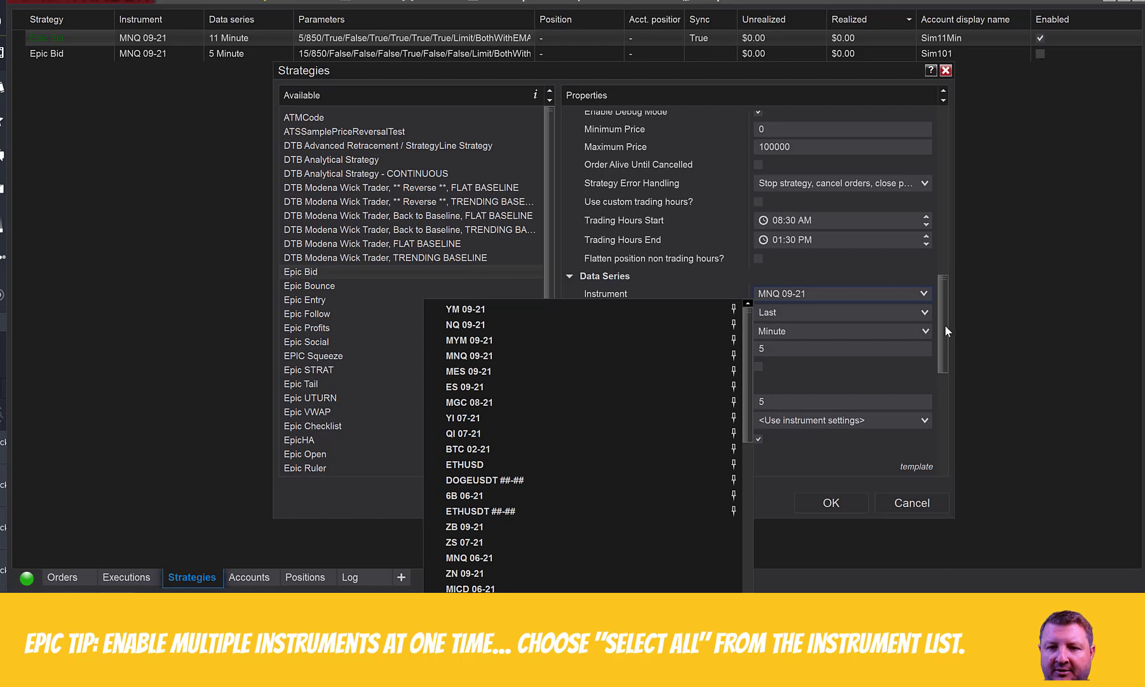
click(945, 325)
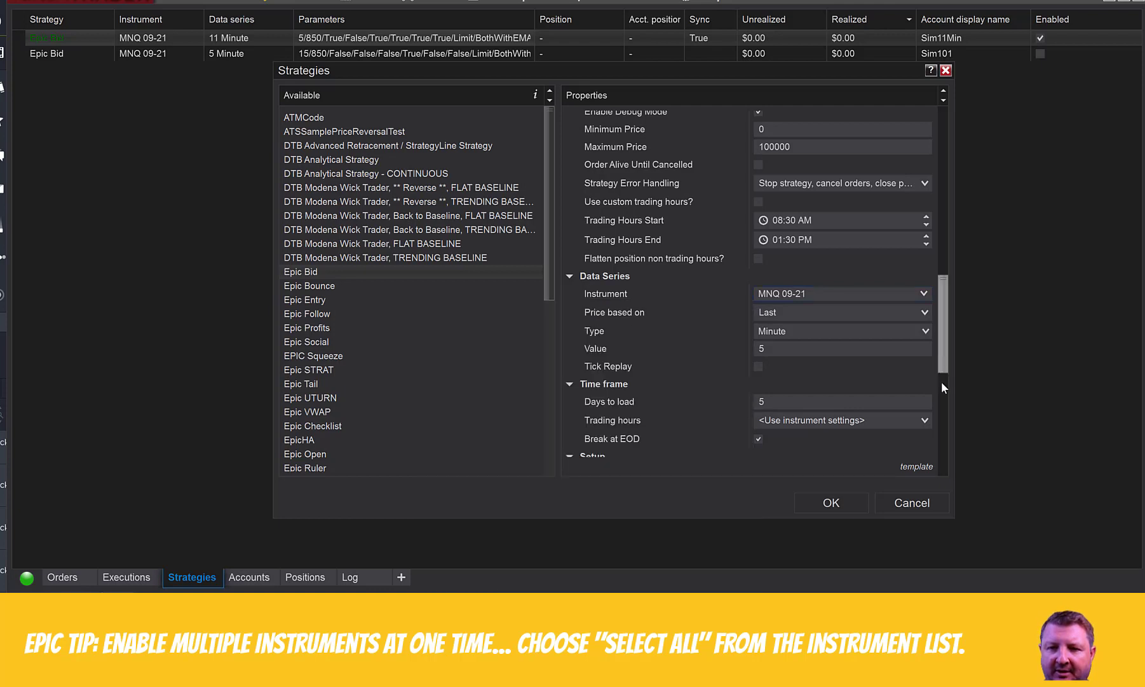
scroll(942, 381, down, 6)
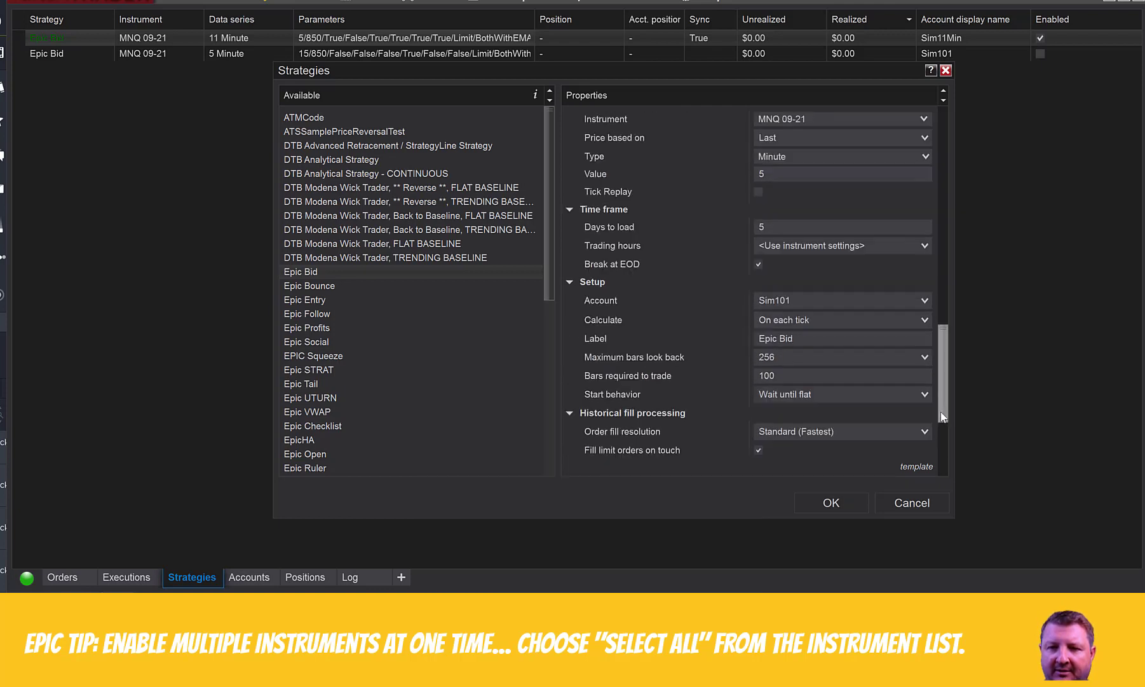
click(918, 291)
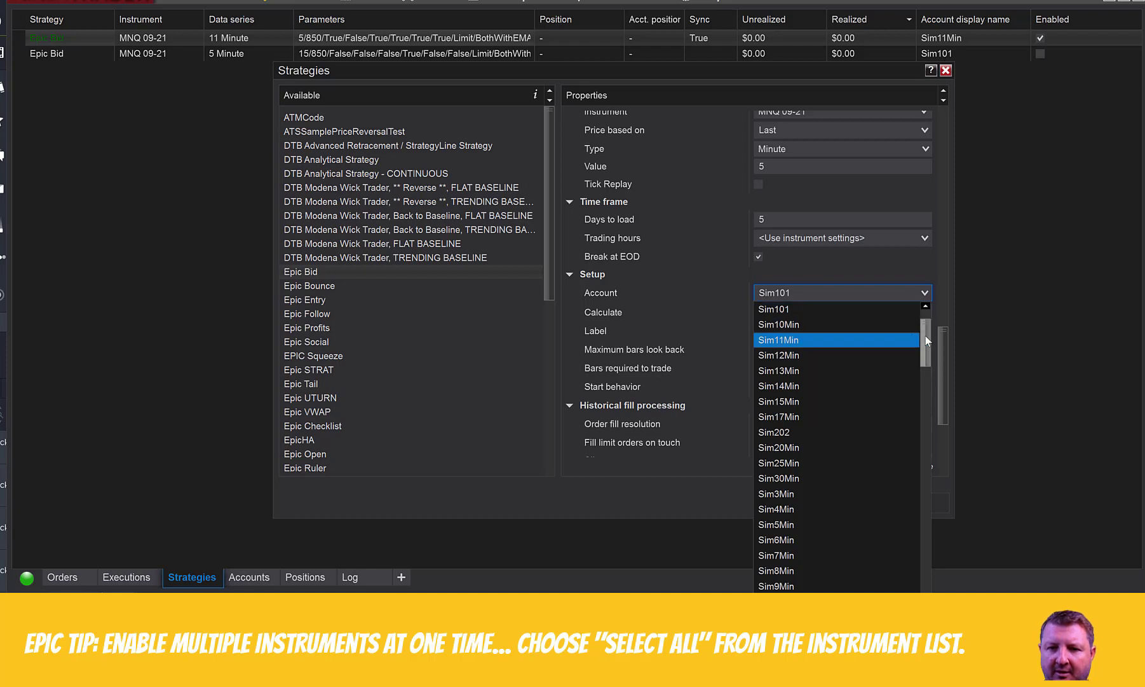
drag(926, 336, 926, 347)
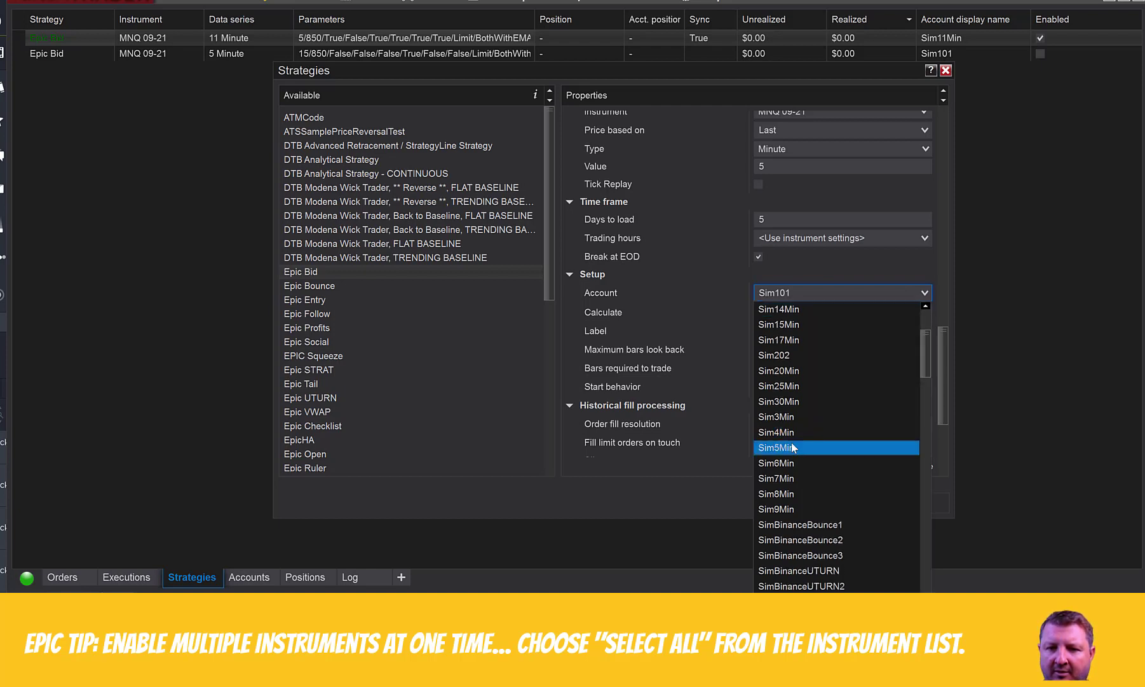
key(Escape)
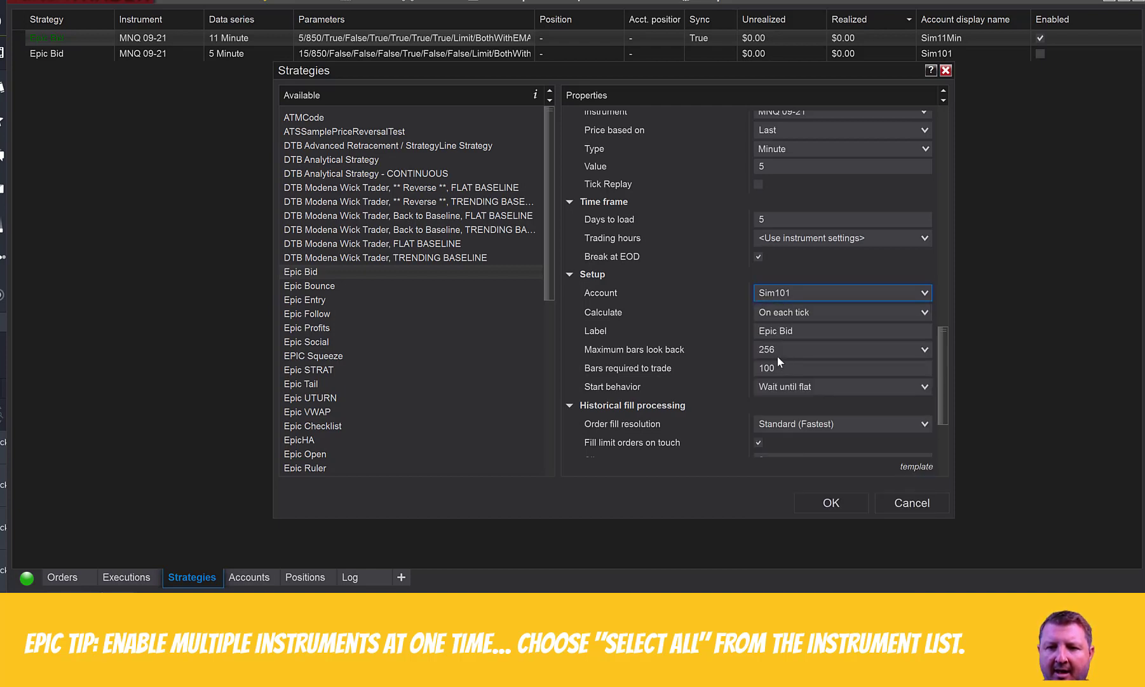
click(784, 314)
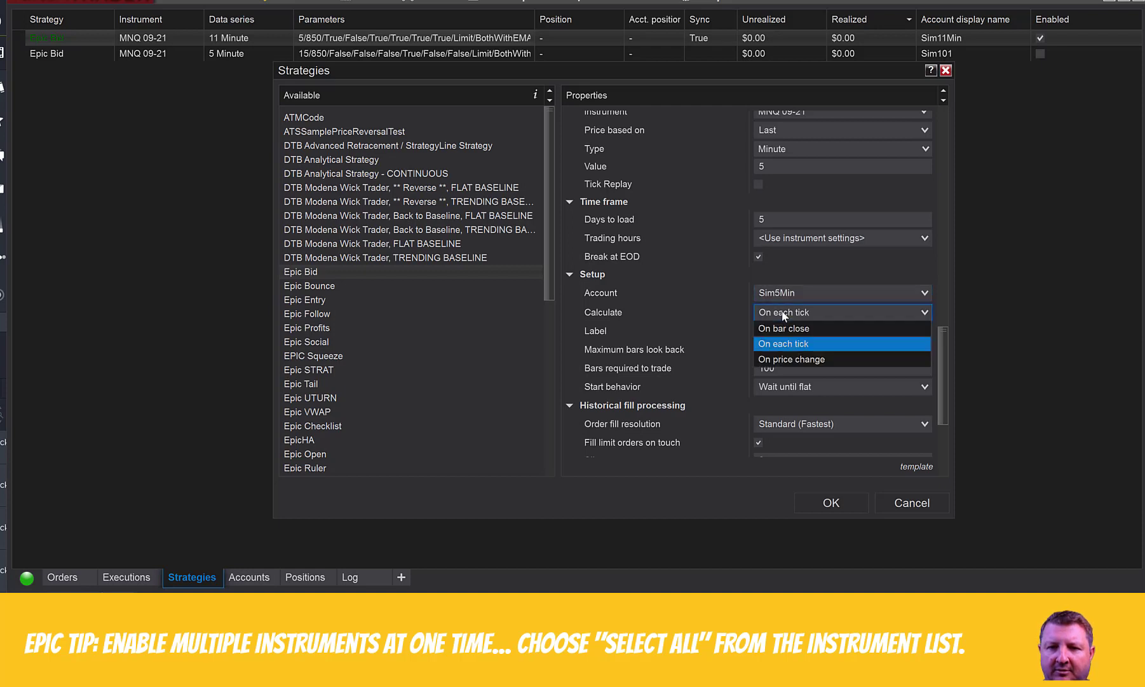
click(784, 328)
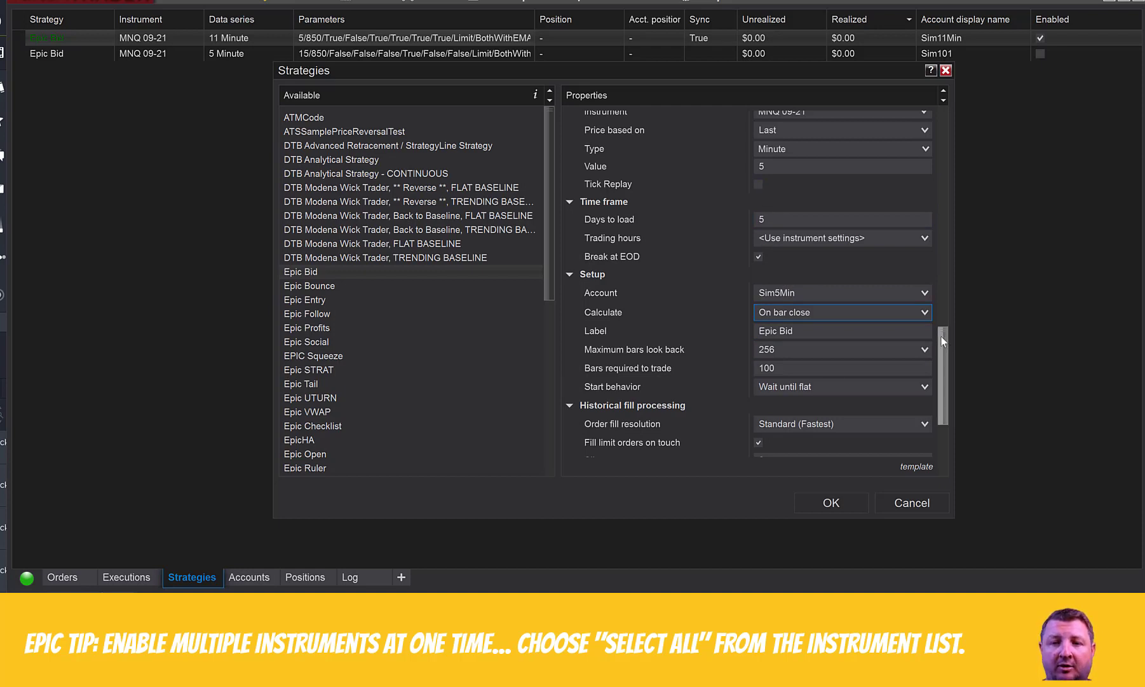
Set the strategy's instrument to all members of the Futures list and add the resulting strategies to the strategies list.
drag(941, 336, 937, 259)
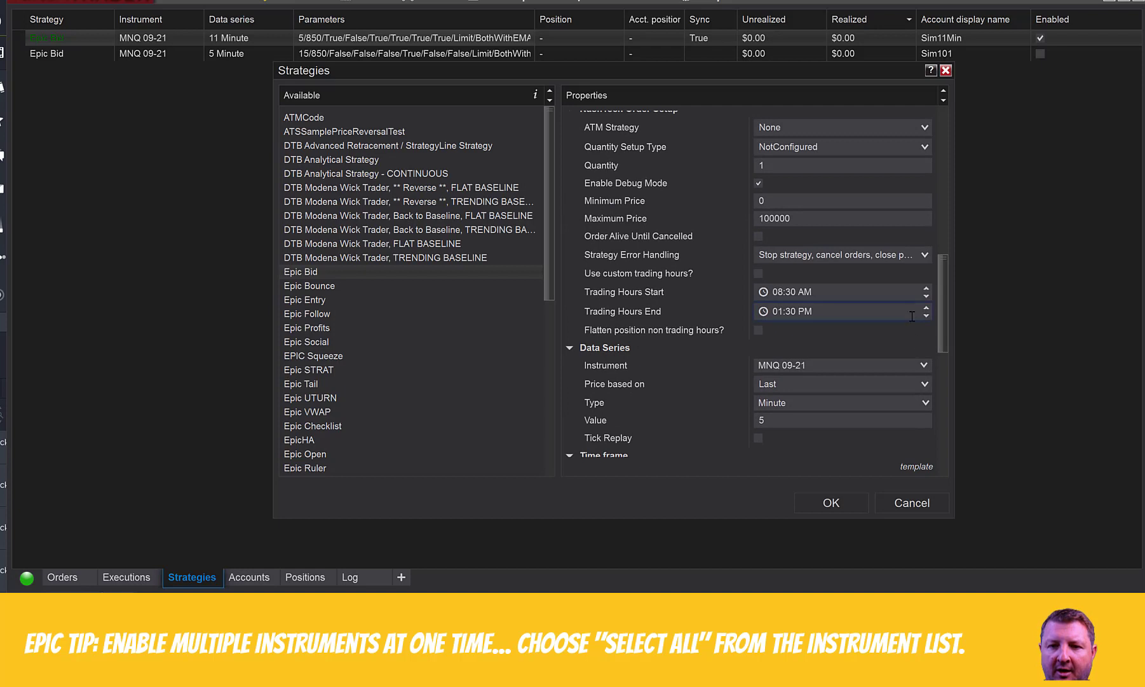
click(924, 366)
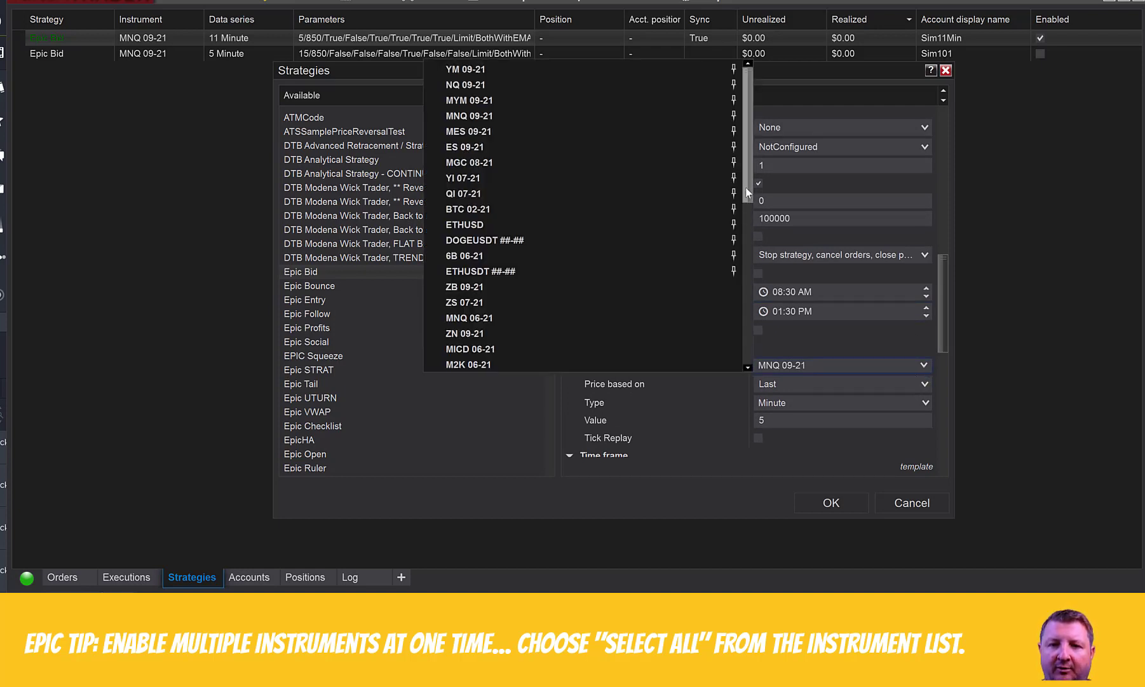
drag(746, 187, 740, 357)
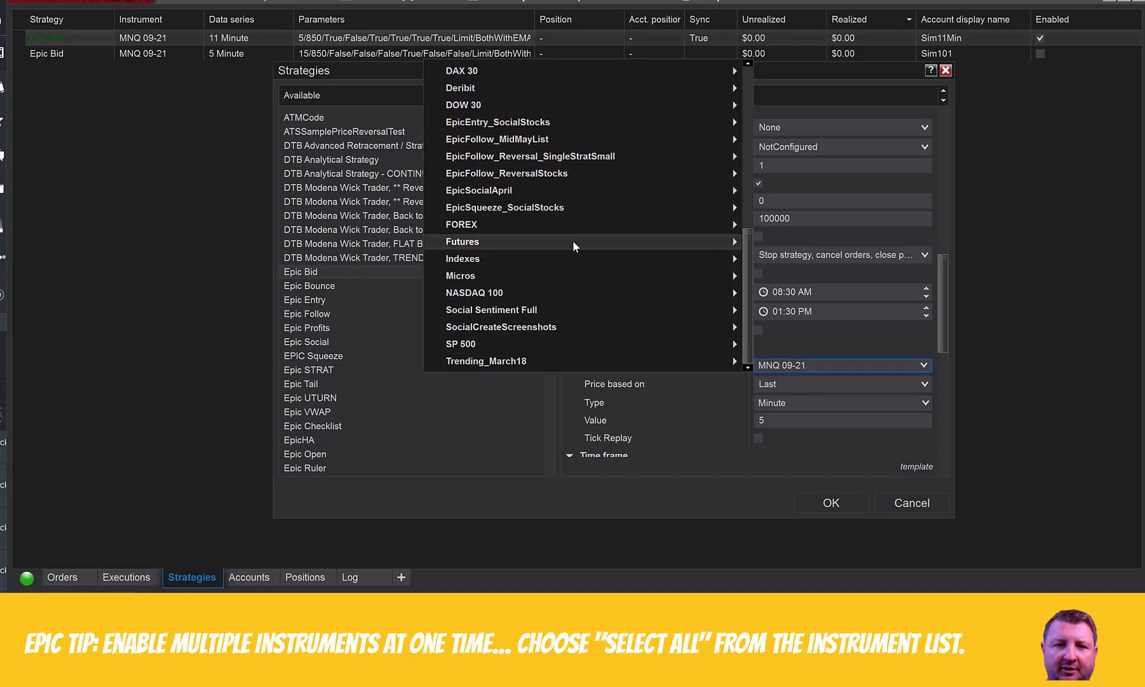
mouse_move(574, 243)
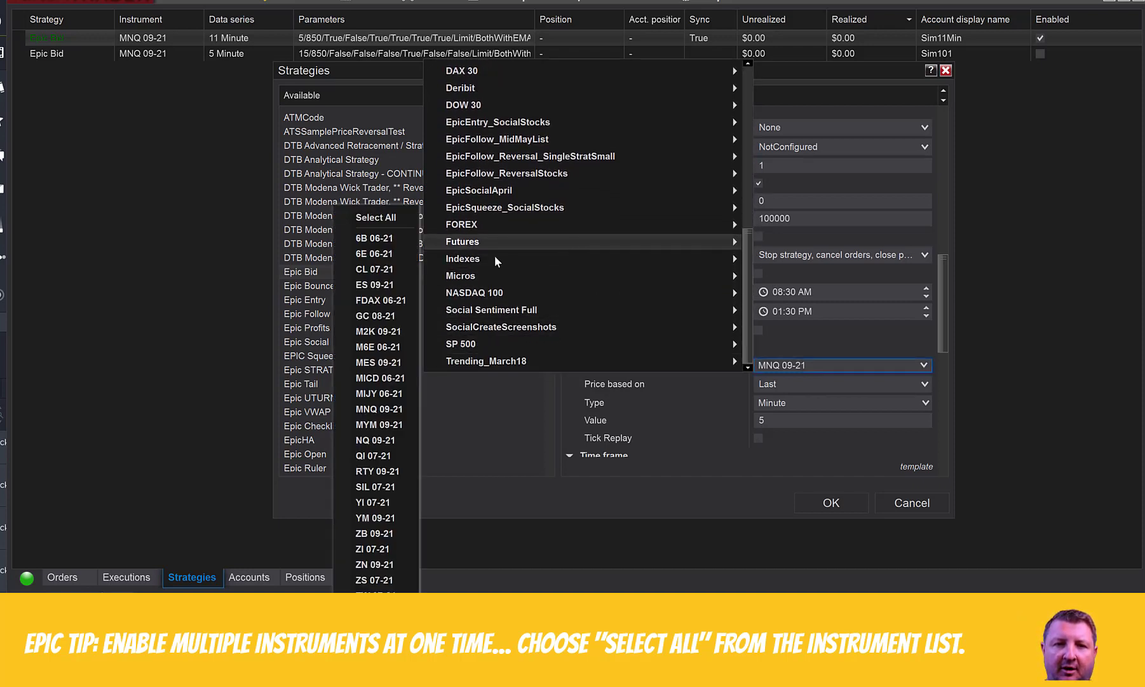
click(383, 217)
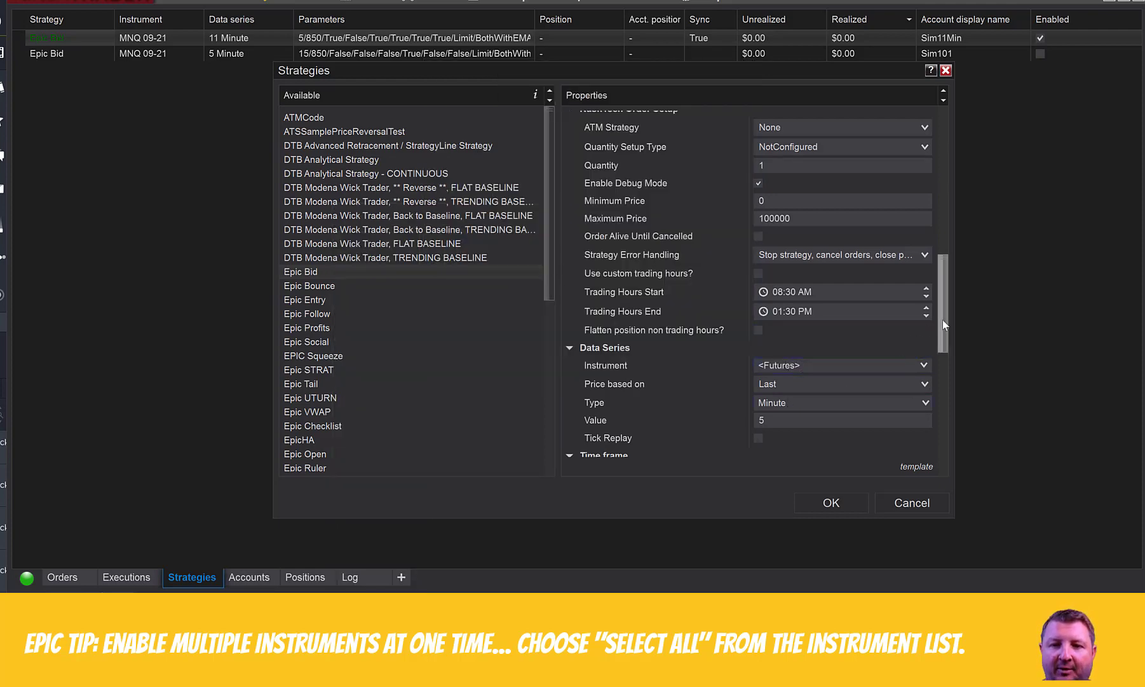
drag(942, 319, 942, 329)
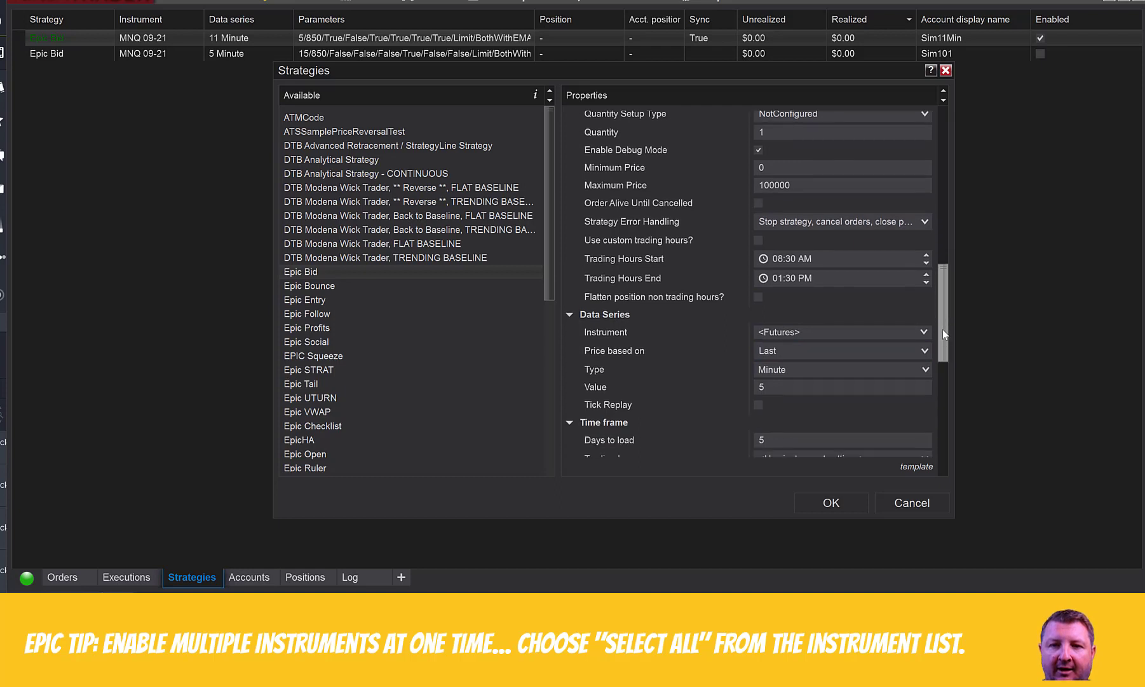
click(831, 502)
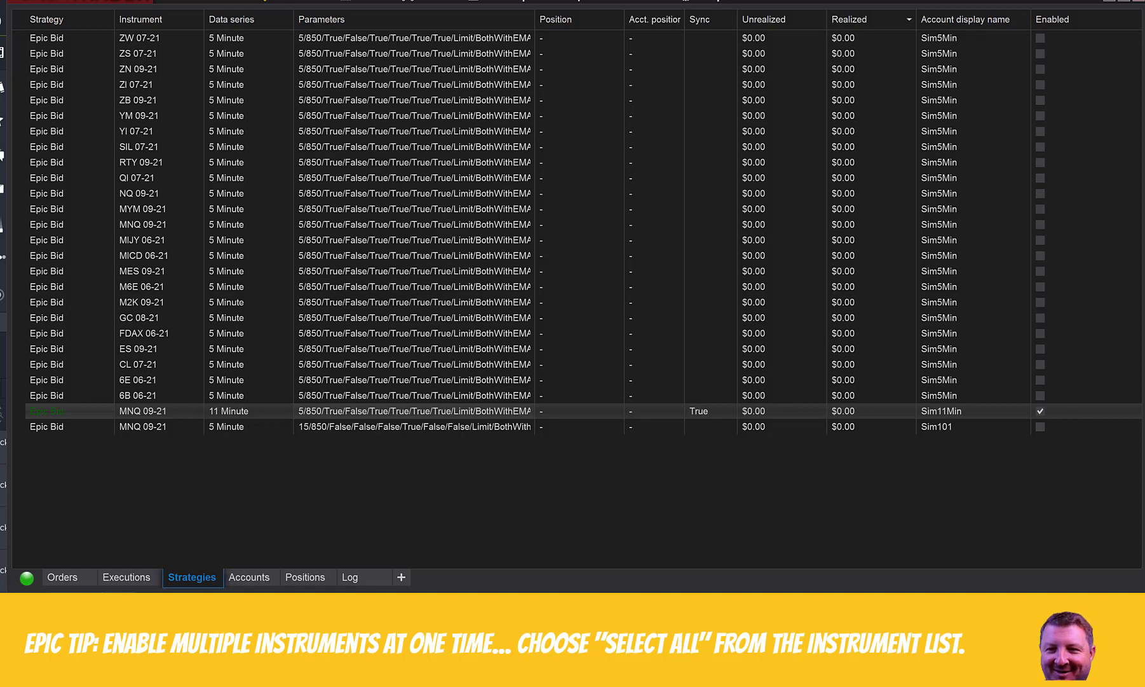
Select the whole block of Epic Bid strategies from ZW 07-21 through the 11 Minute MNQ 09-21 row and enable them together.
shift+click(97, 37)
right_click(97, 40)
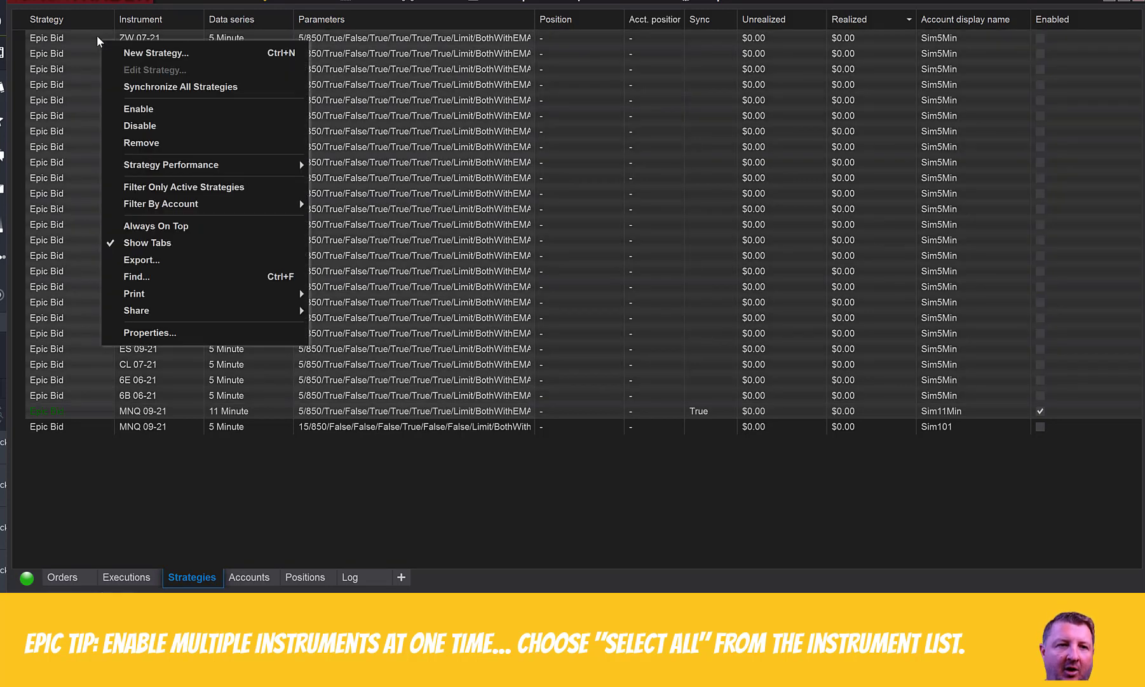
click(158, 108)
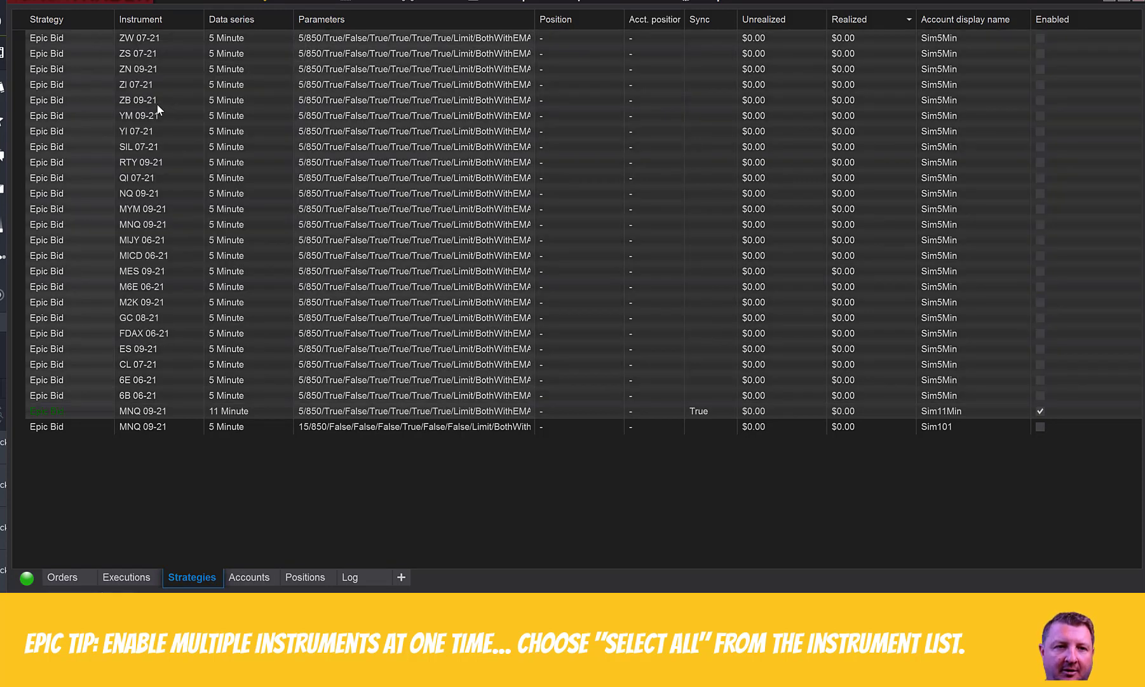